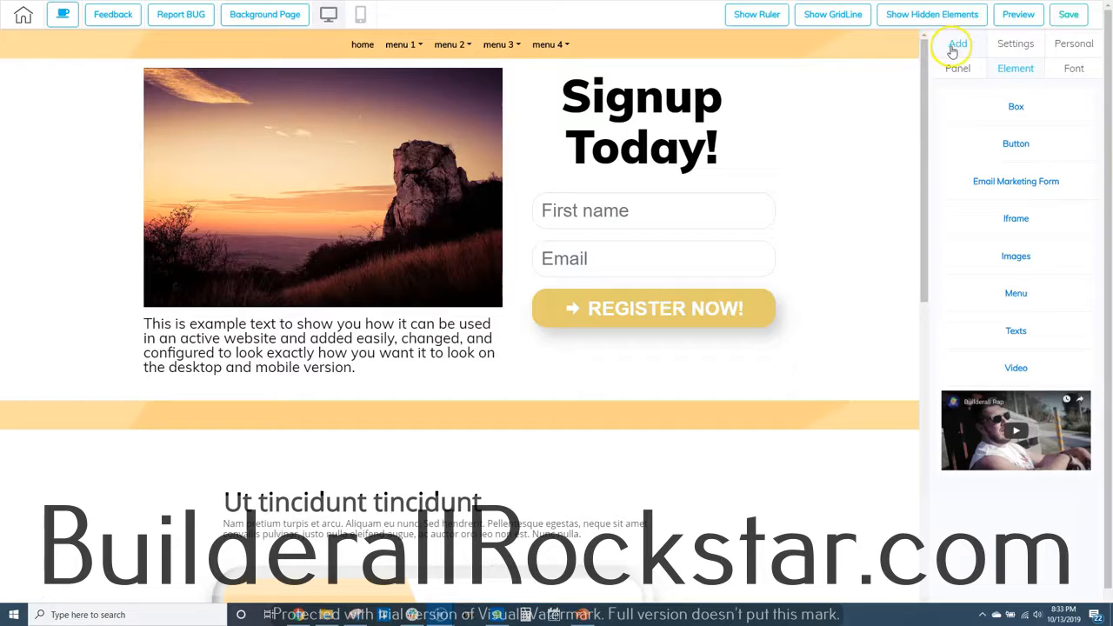
- Add the plain light blue box element to the empty panel above the footer
left_click(1016, 107)
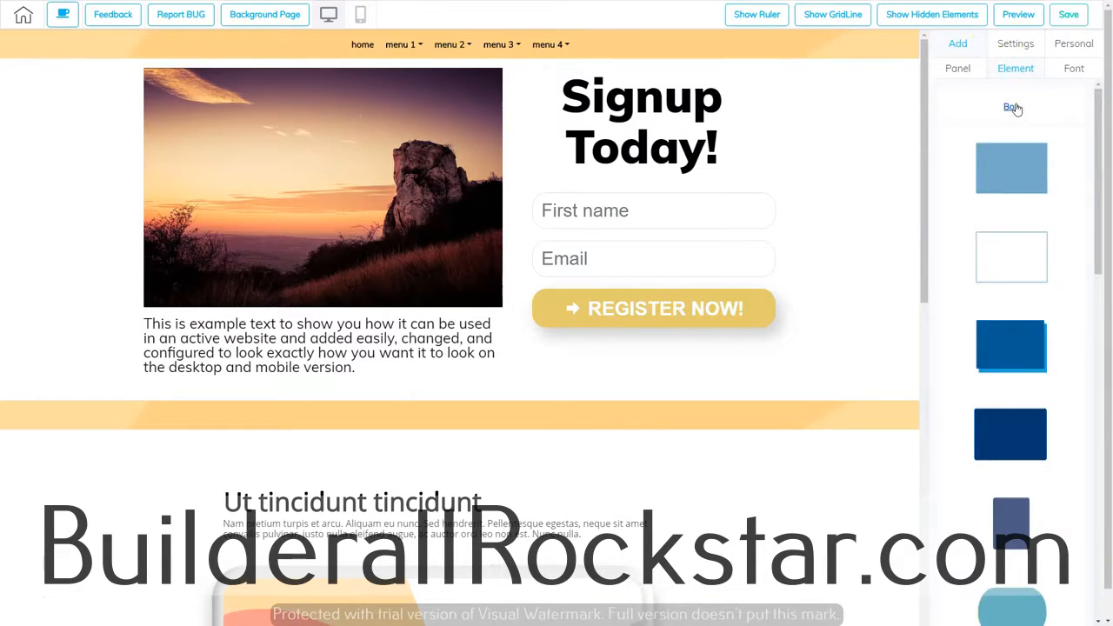
scroll(1038, 365, "down", 8)
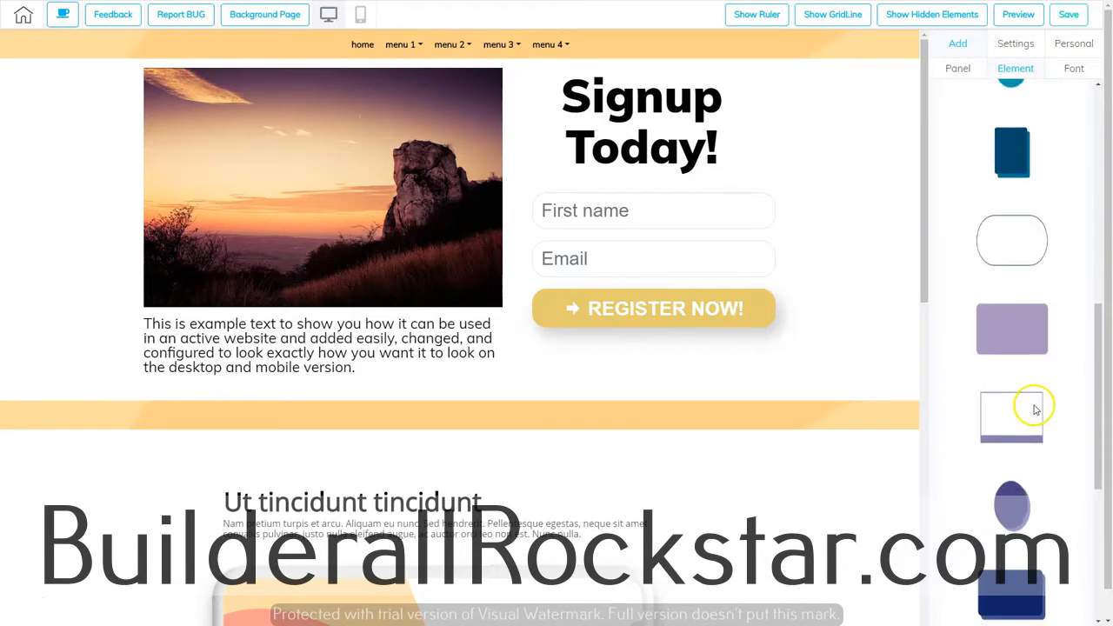
scroll(1032, 408, "up", 8)
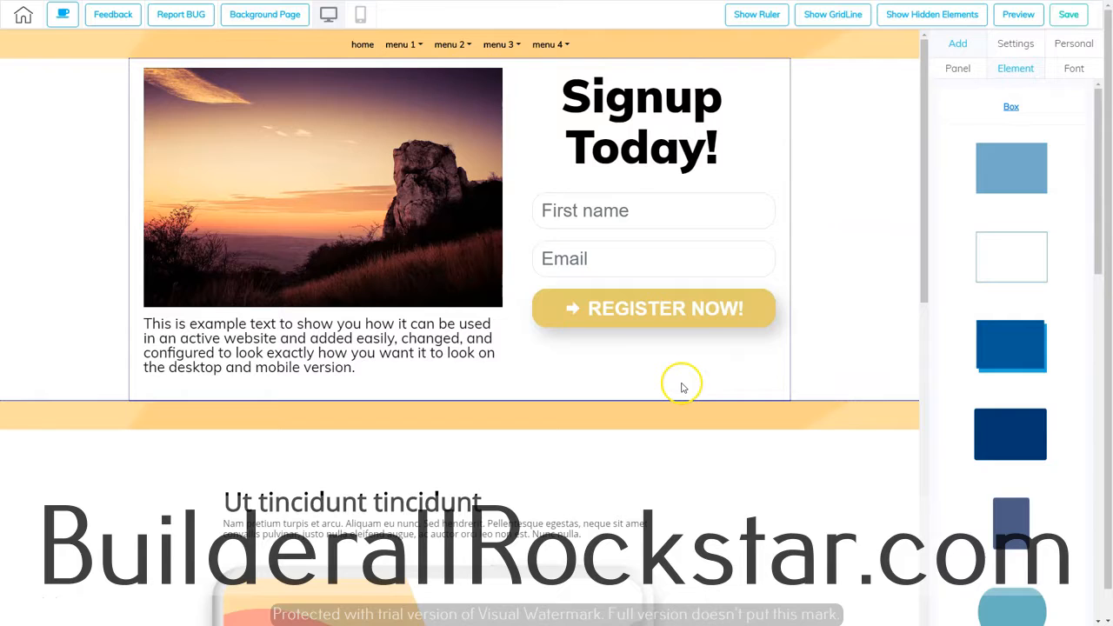
scroll(683, 387, "down", 7)
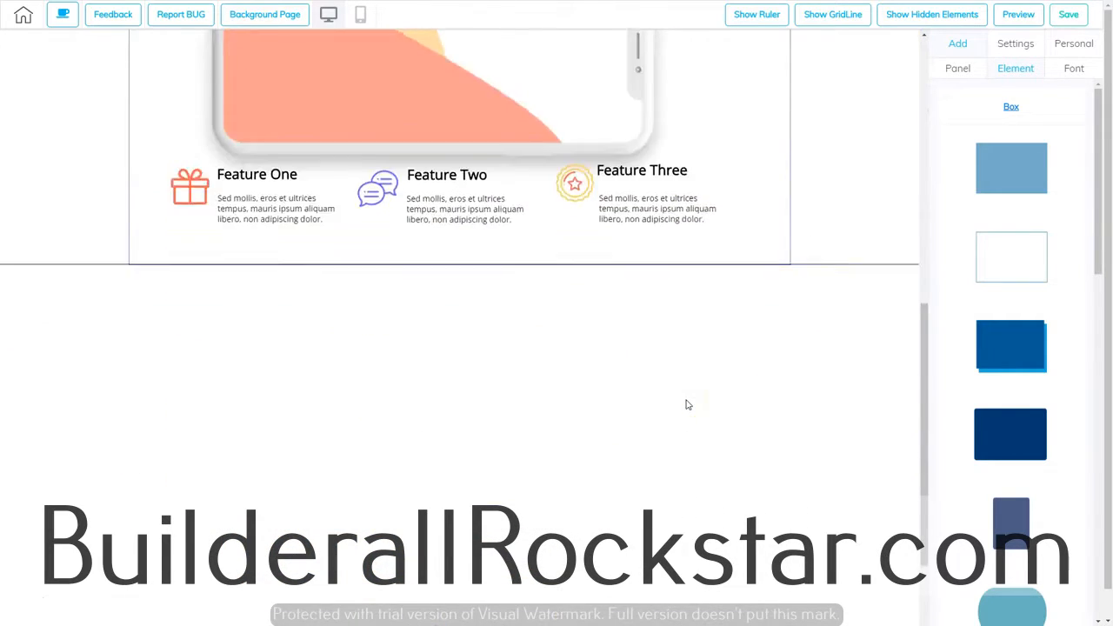
scroll(687, 404, "down", 3)
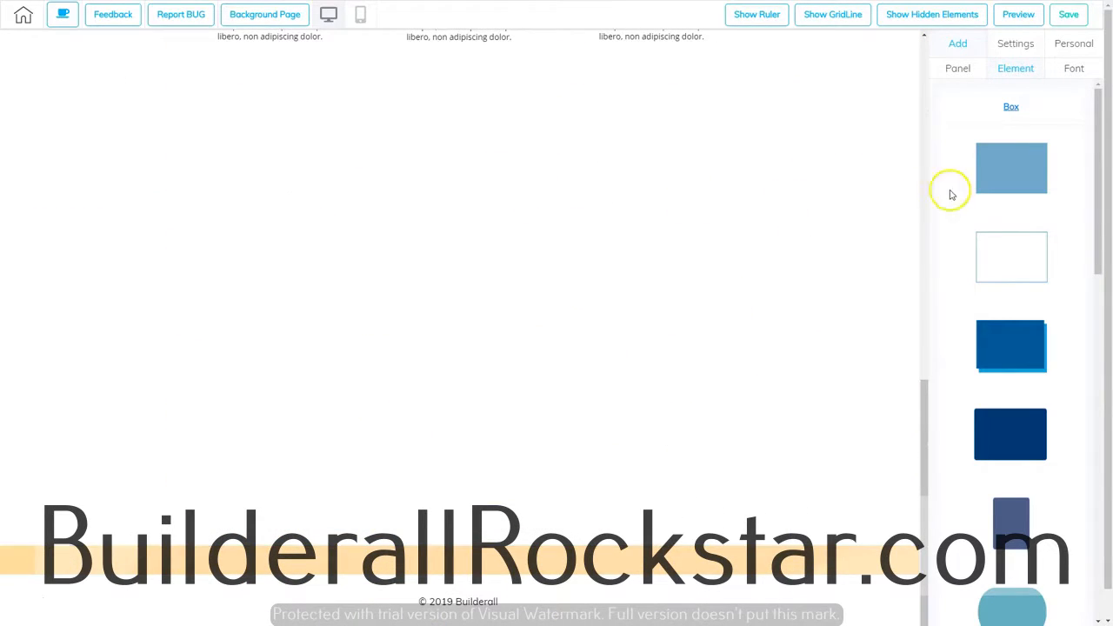
left_click(1015, 165)
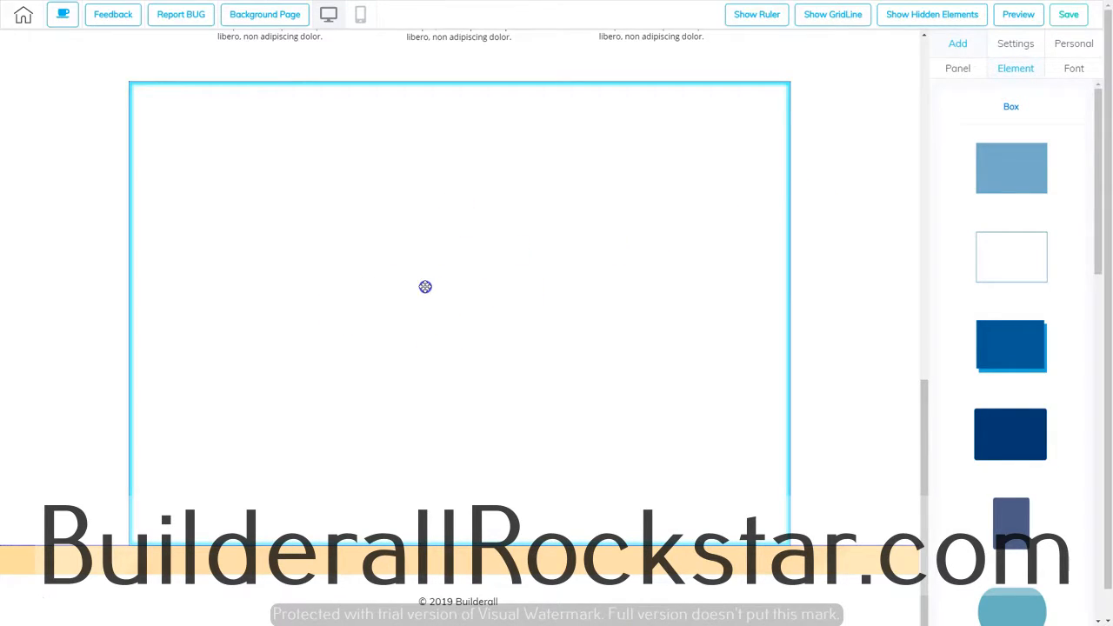
left_click(425, 287)
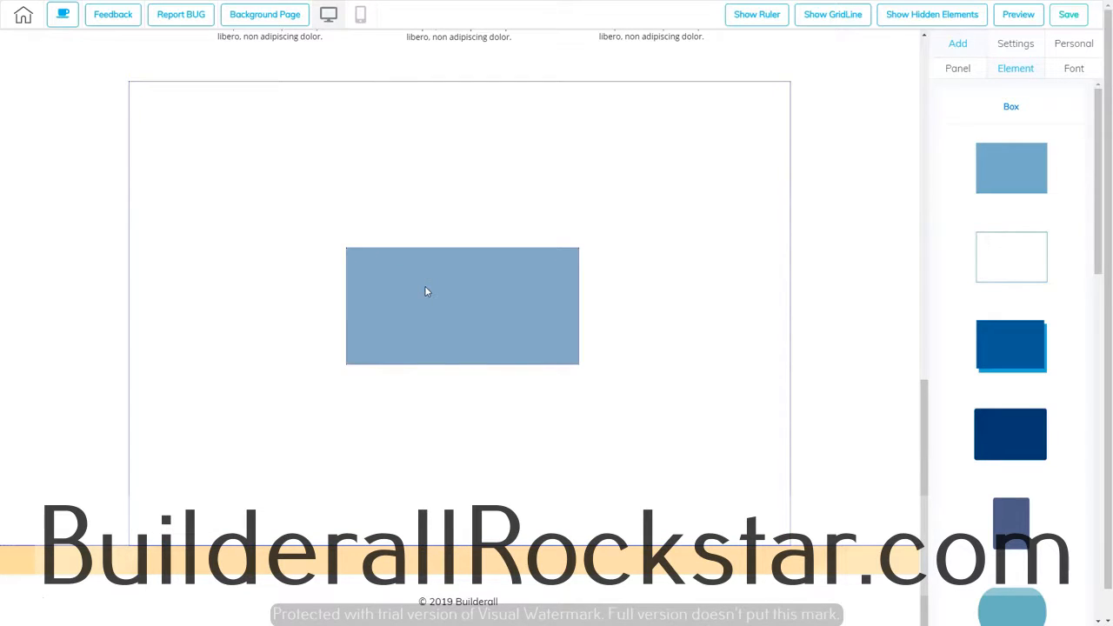
- Move the blue box higher in its panel and center it horizontally
left_click_drag(426, 292, 414, 221)
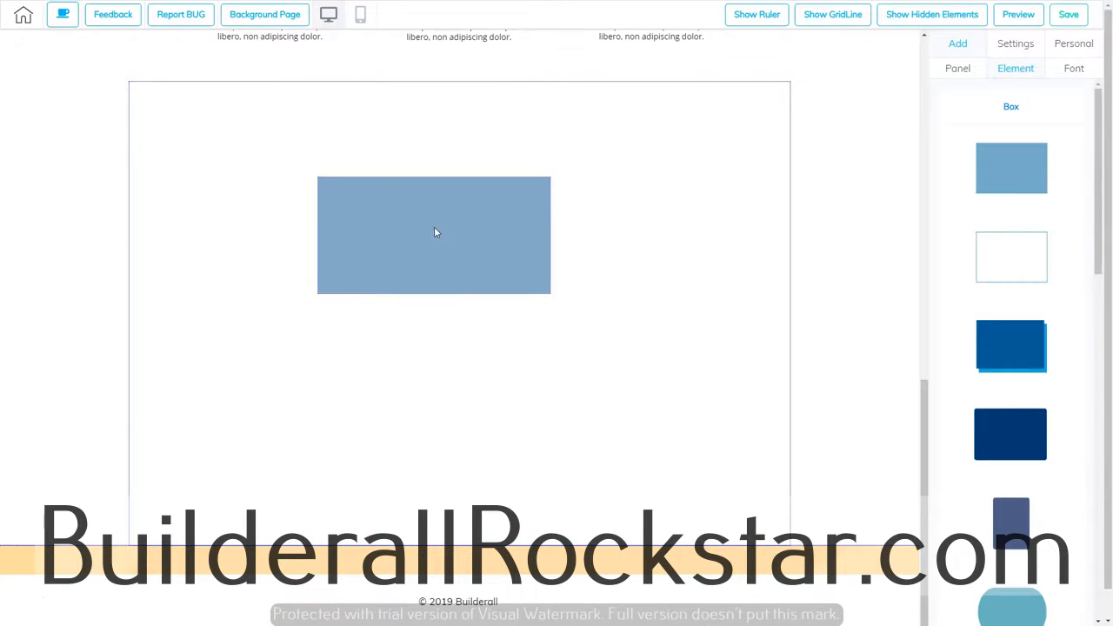
left_click(434, 229)
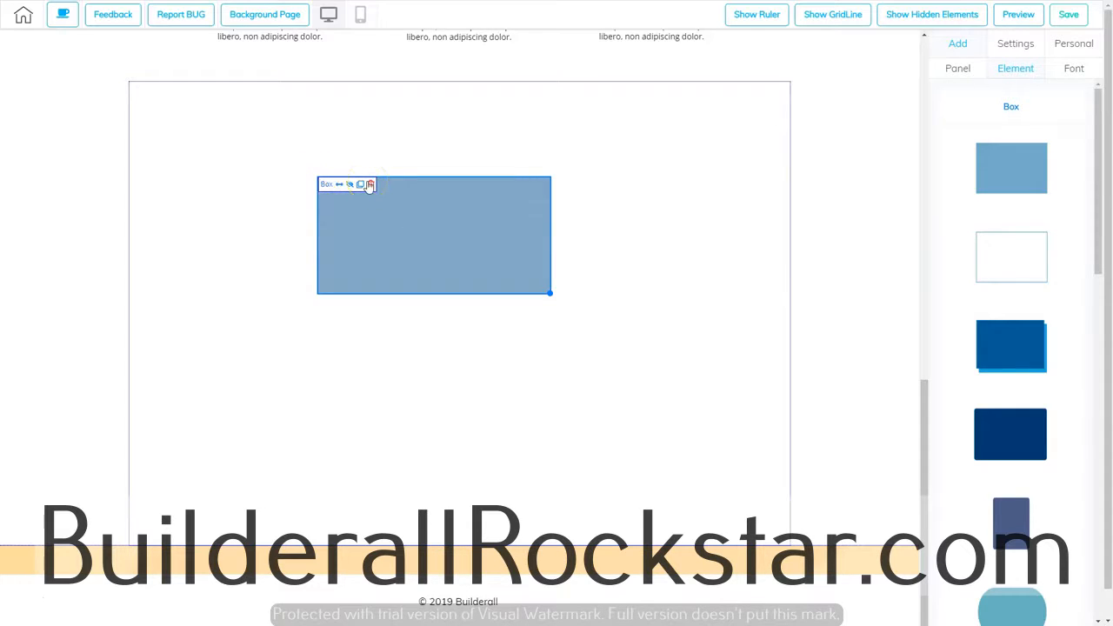
left_click(340, 186)
left_click_drag(340, 186, 340, 186)
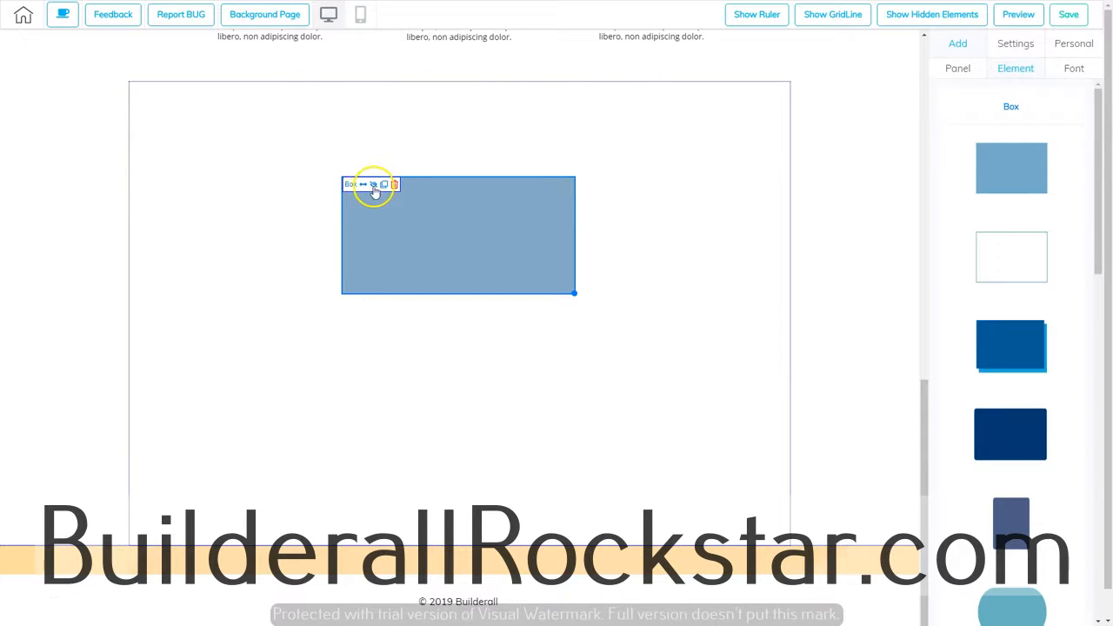
- Hide the blue box and restore it through the hidden elements list as BoxComponent
left_click(373, 186)
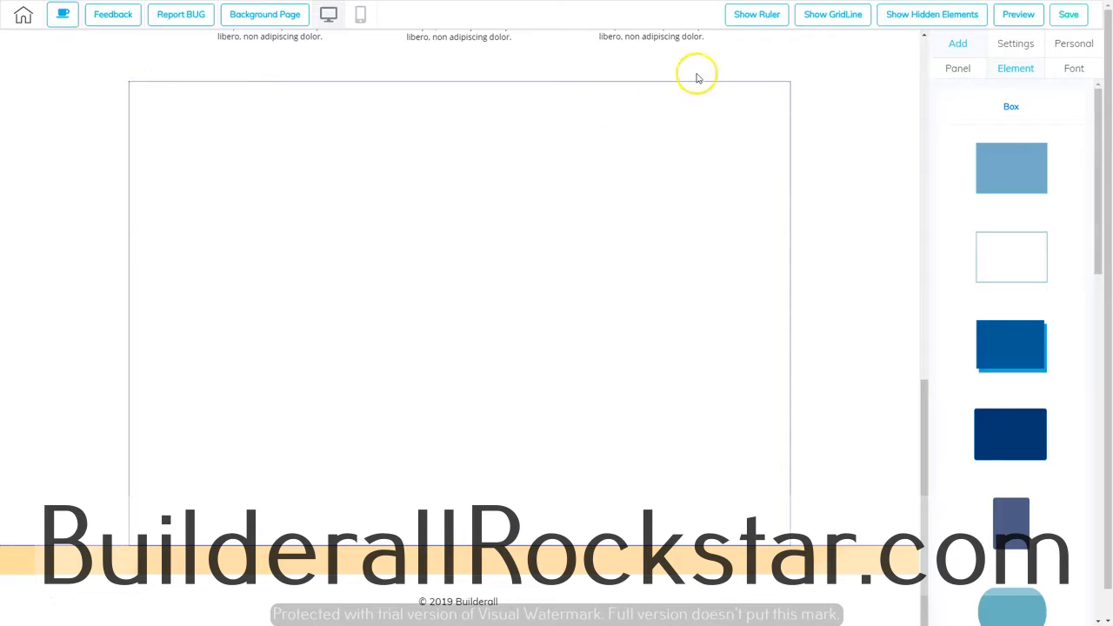
left_click(932, 14)
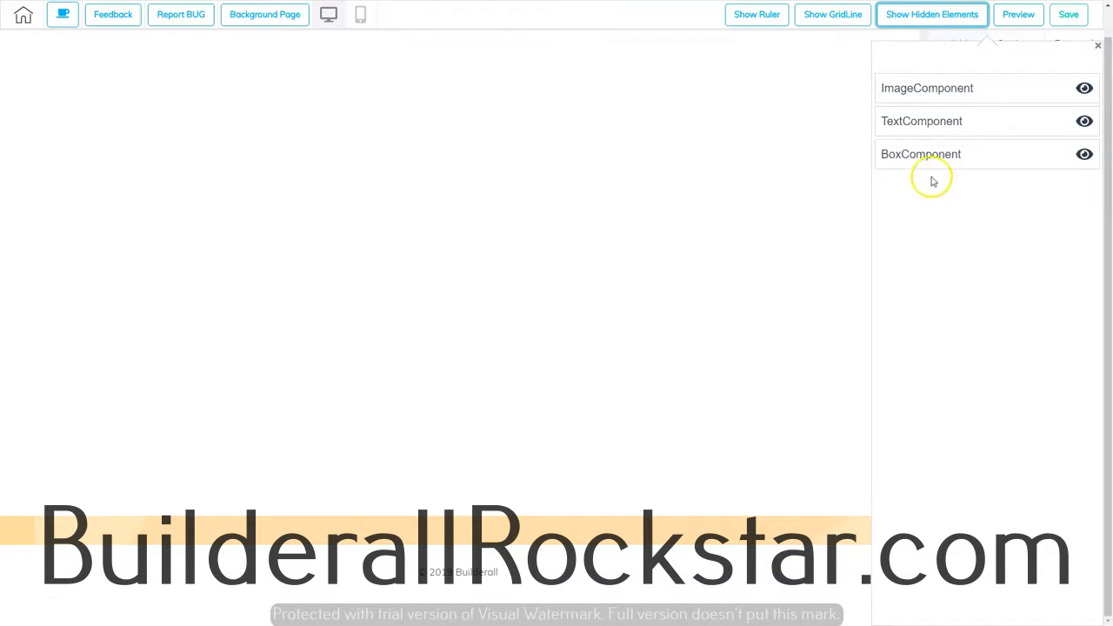
mouse_move(923, 168)
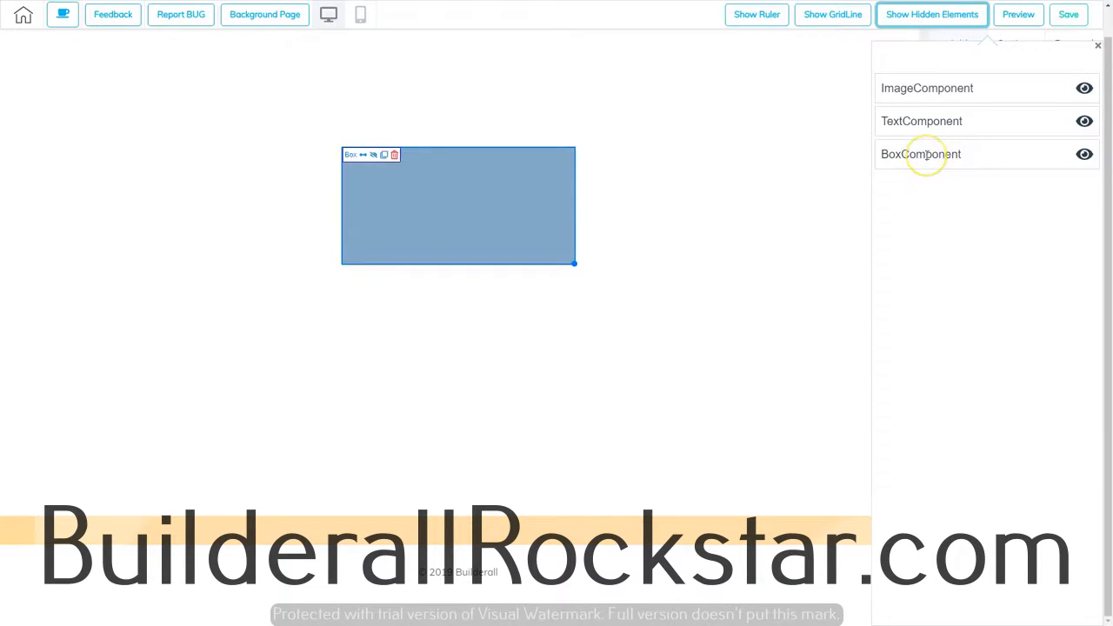
left_click(1084, 156)
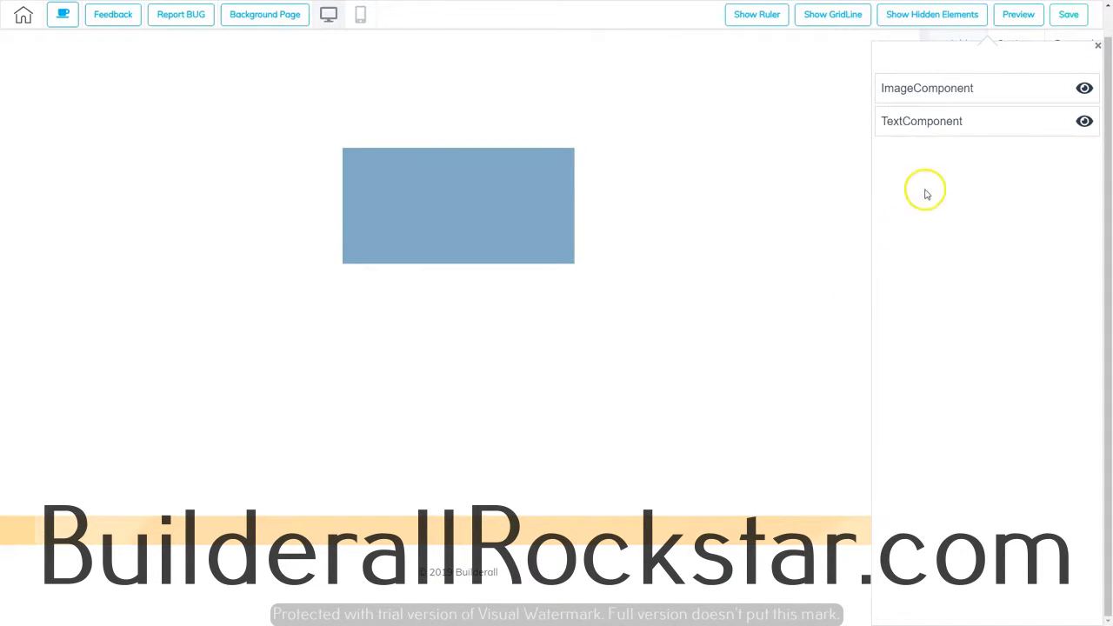
scroll(953, 122, "up", 1)
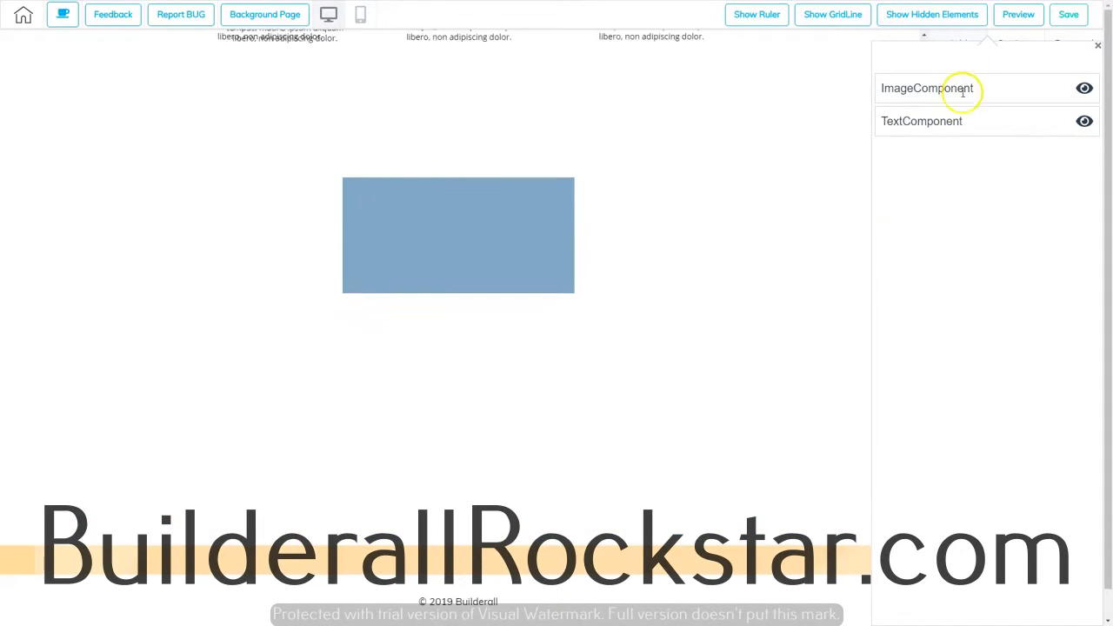
left_click(951, 14)
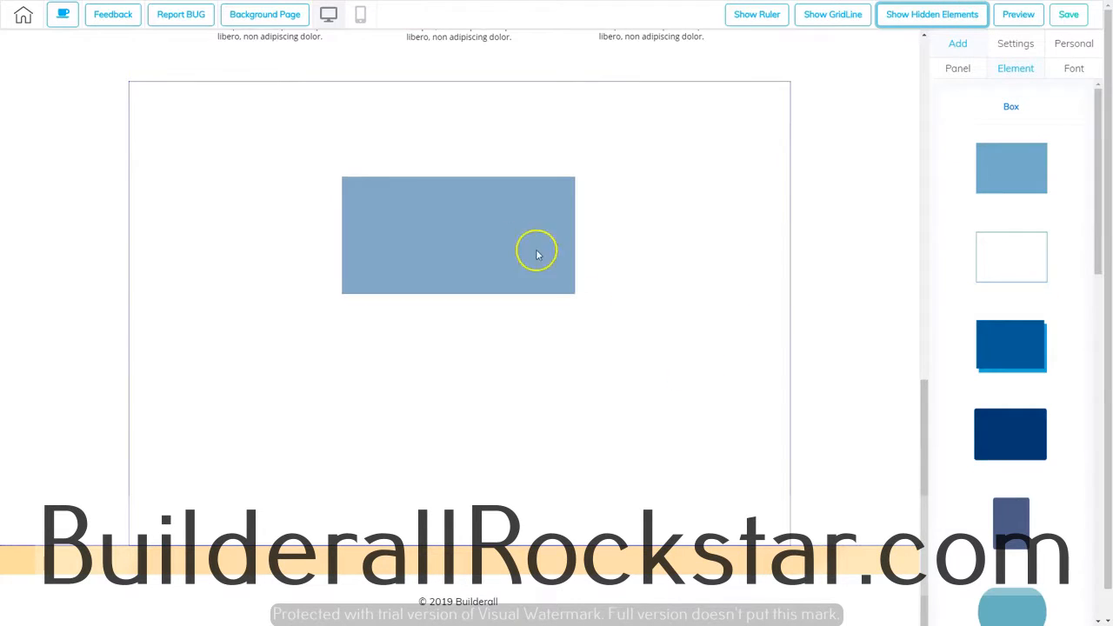
- Duplicate the blue box and move the copy below and to the right of the original
left_click(460, 242)
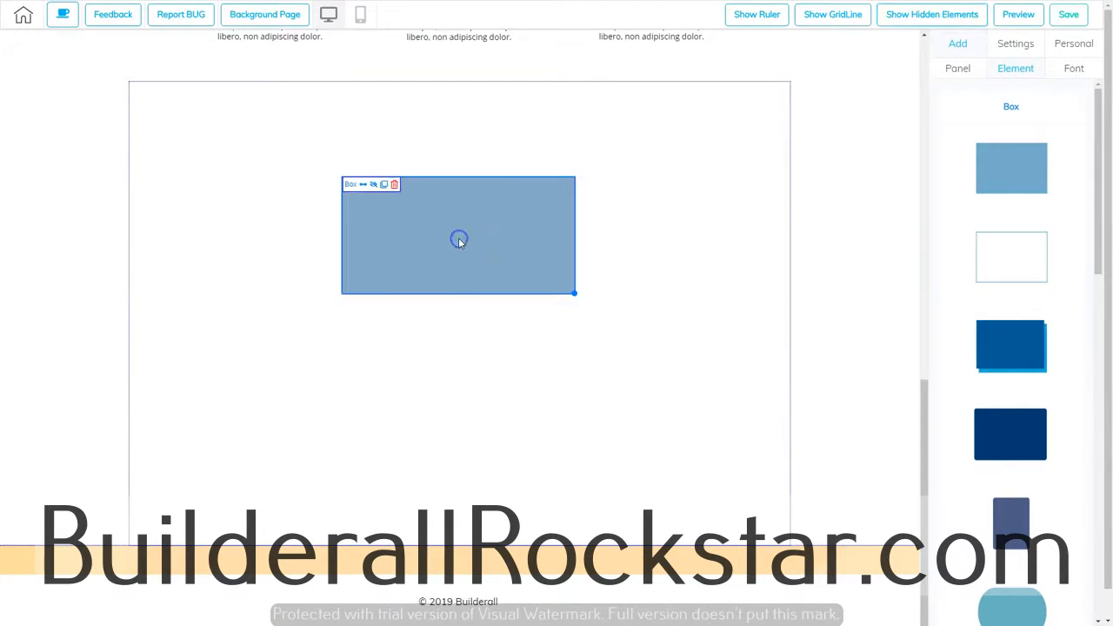
left_click(384, 187)
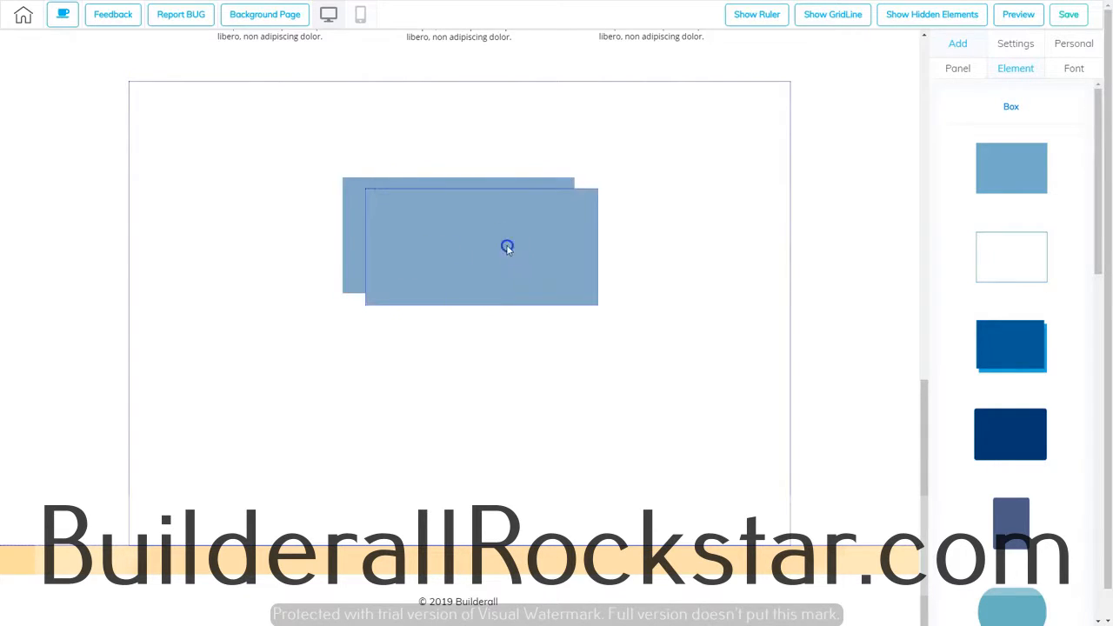
left_click_drag(507, 248, 564, 324)
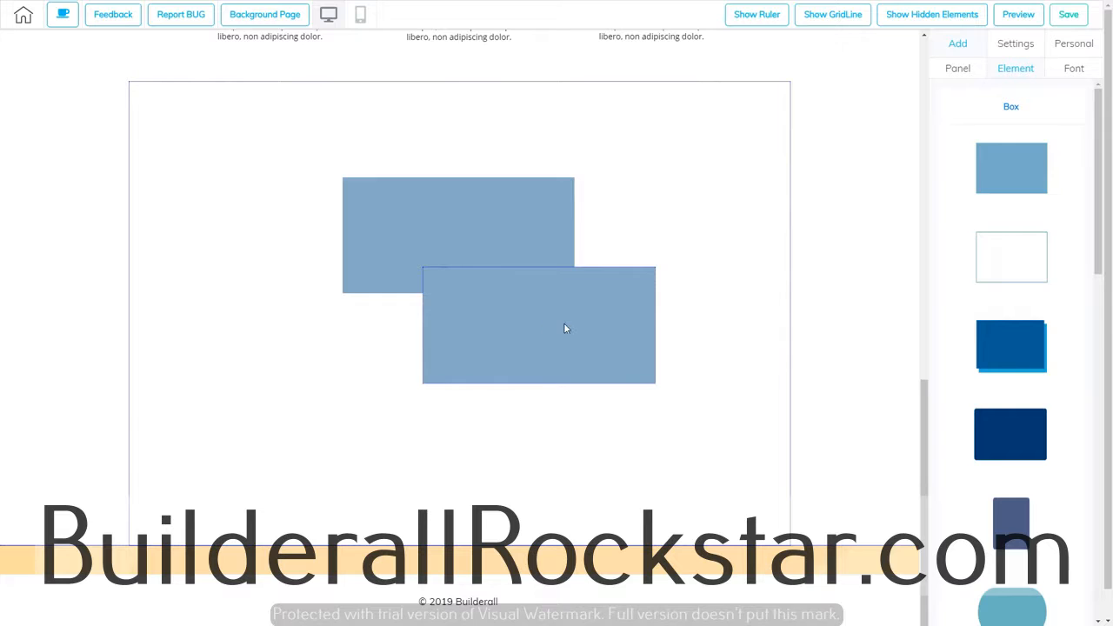
- Delete the duplicated box and confirm the deletion
left_click(509, 326)
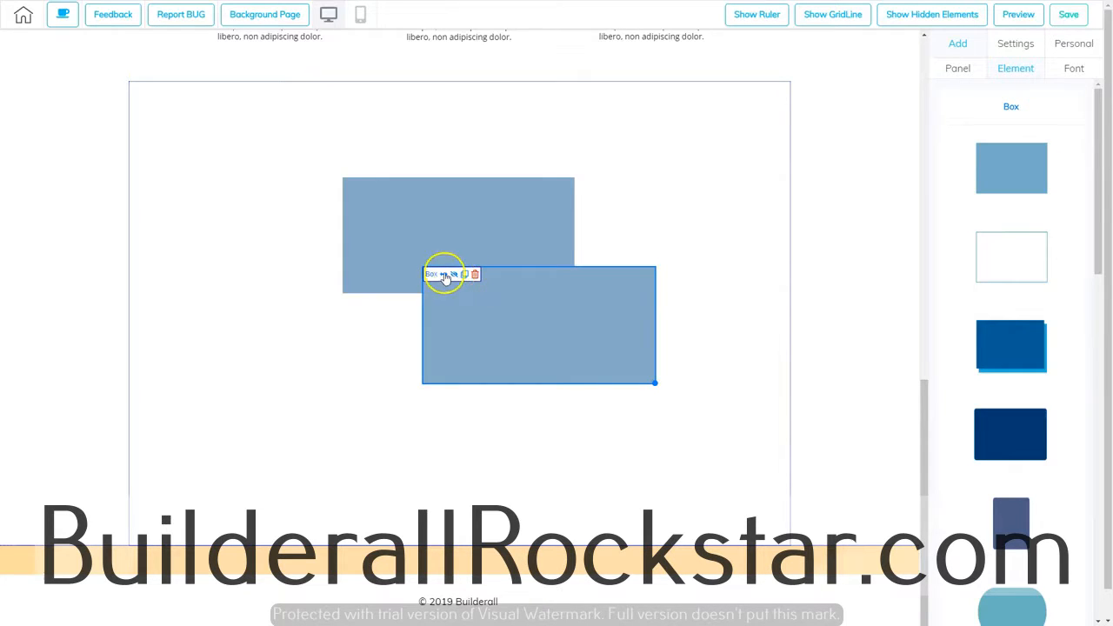
left_click(474, 277)
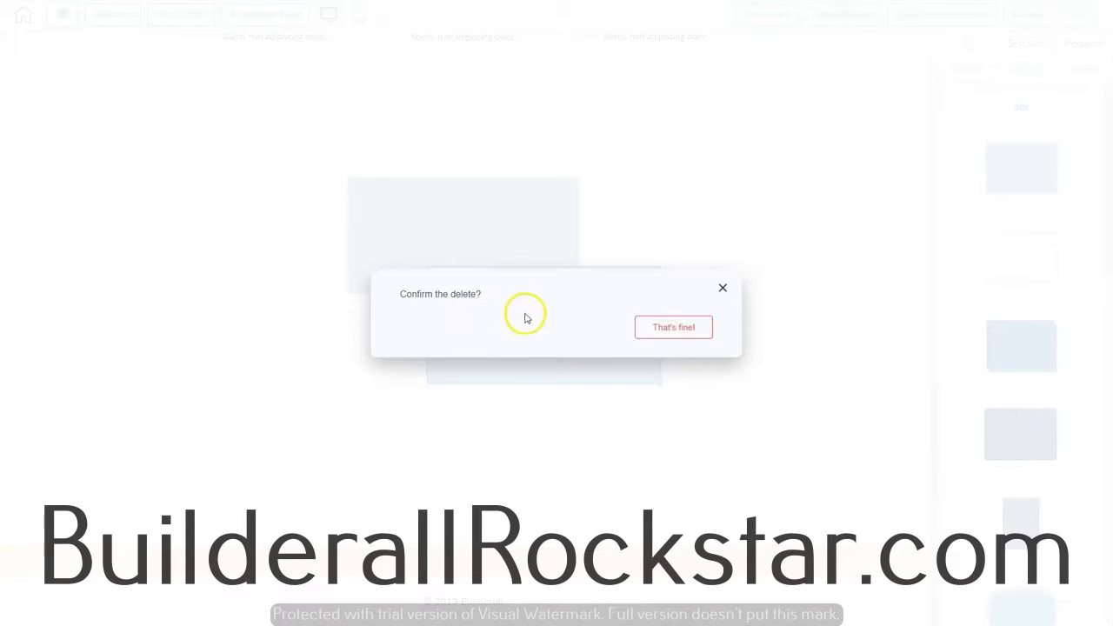
left_click(679, 328)
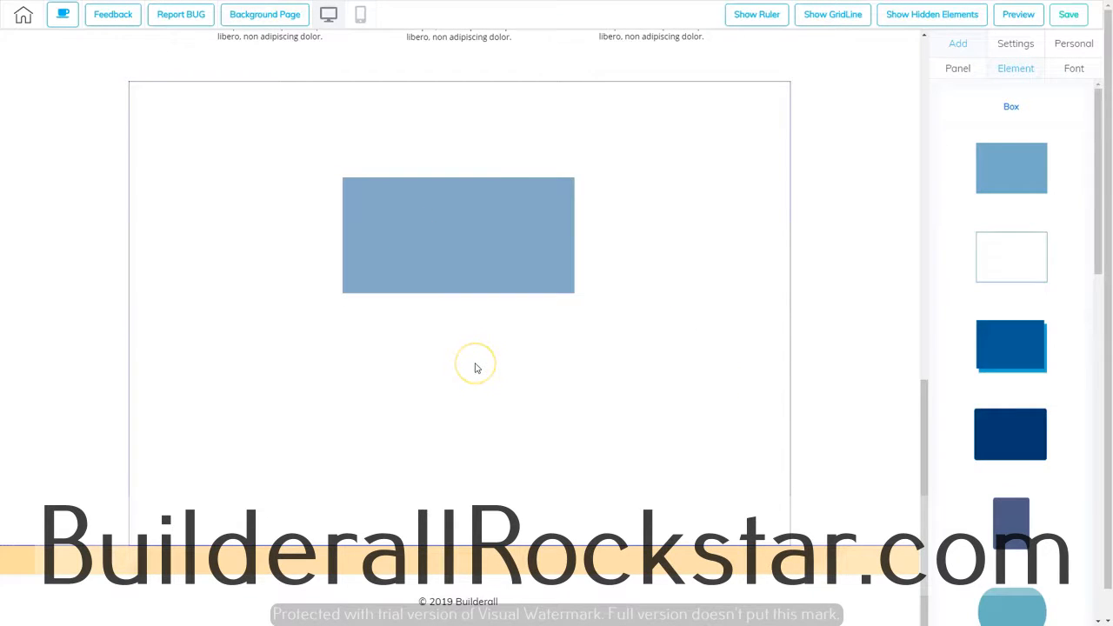
- Open the remaining box's style settings and set its width to 67 and height to 53
left_click(482, 231)
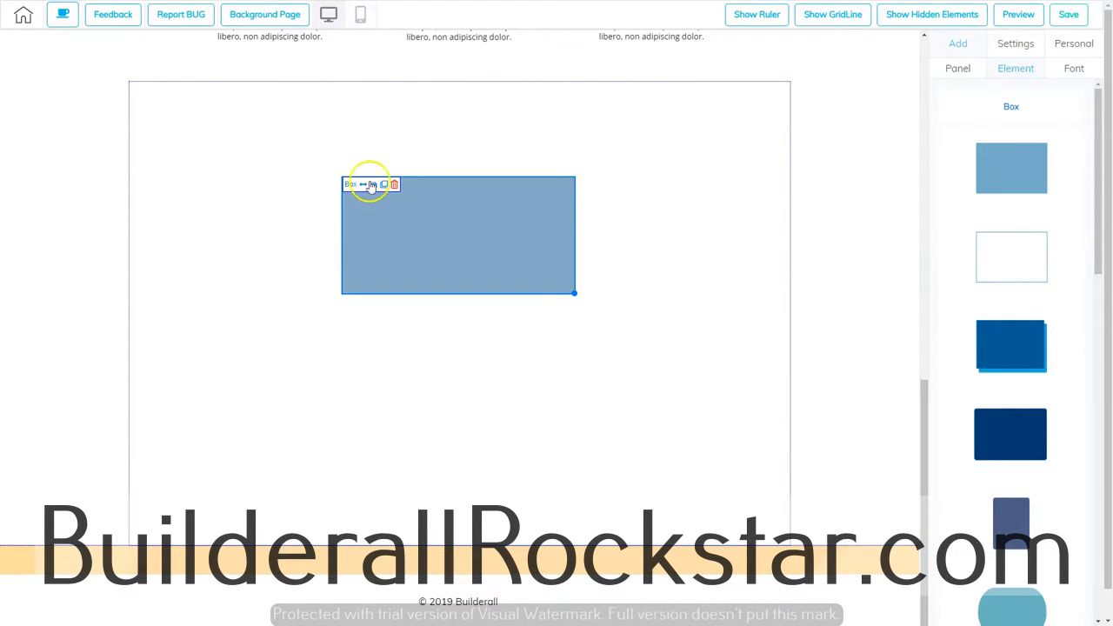
left_click(480, 232)
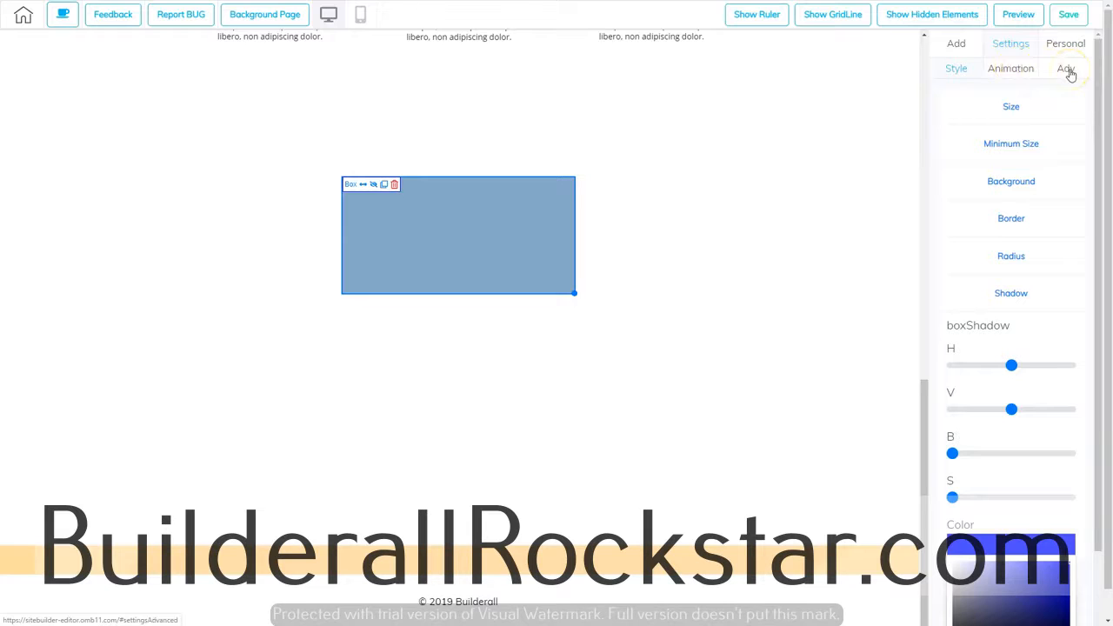
left_click(959, 69)
left_click(1011, 107)
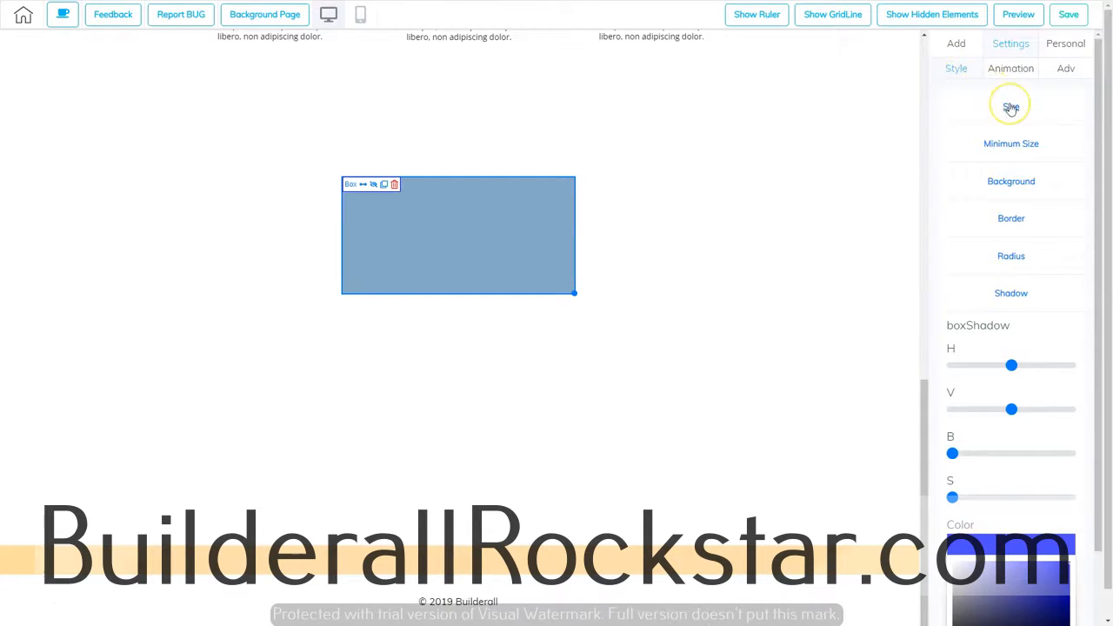
left_click(1011, 107)
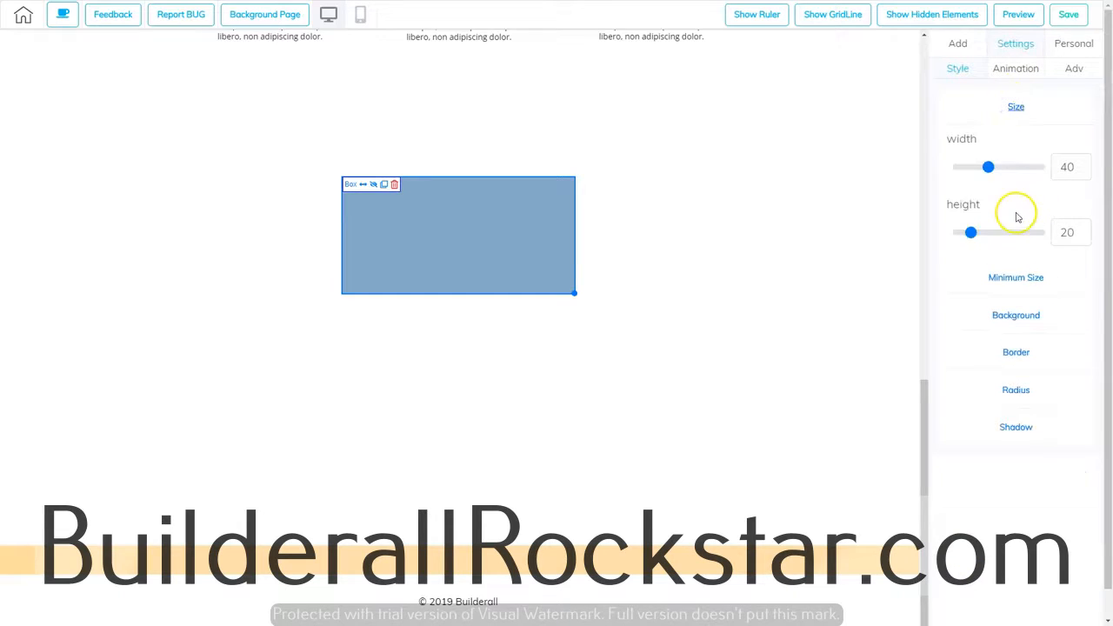
mouse_move(992, 171)
left_mouse_down()
mouse_move(1016, 170)
mouse_move(998, 171)
left_mouse_up()
left_click_drag(970, 232, 995, 235)
left_click(609, 268)
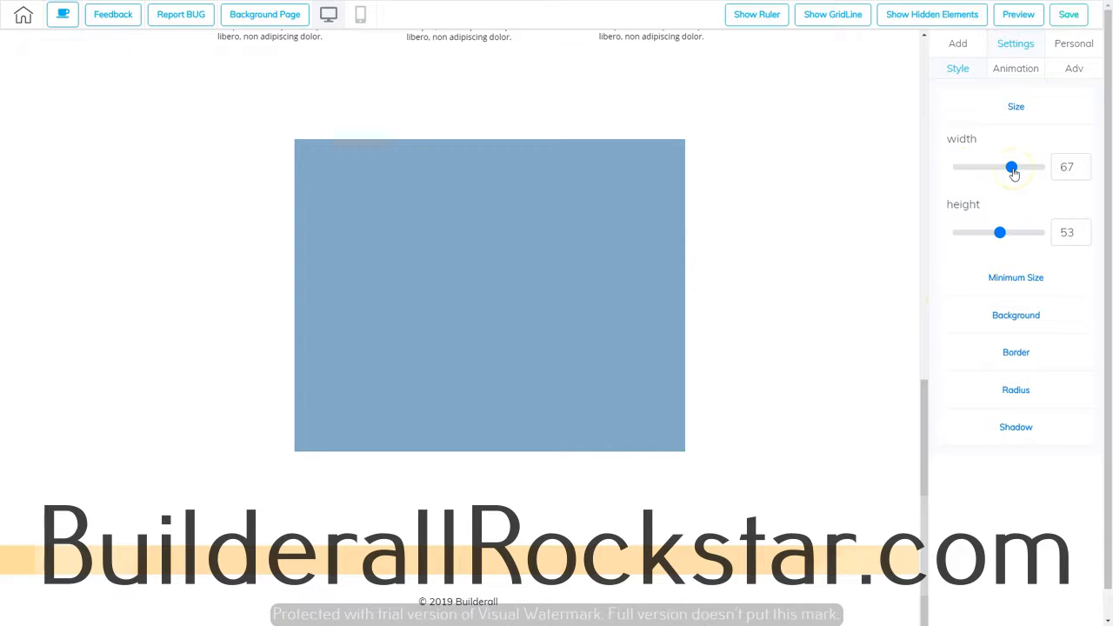
- Set the box's minimum height to 76
left_click(1023, 277)
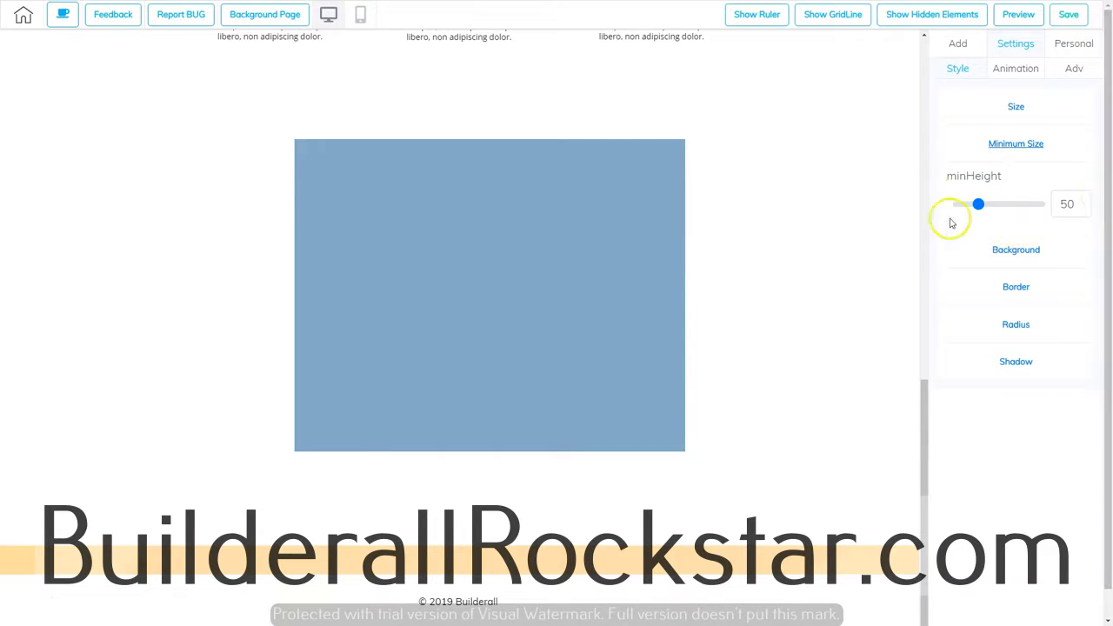
mouse_move(979, 204)
left_mouse_down()
mouse_move(1011, 207)
mouse_move(988, 207)
left_mouse_up()
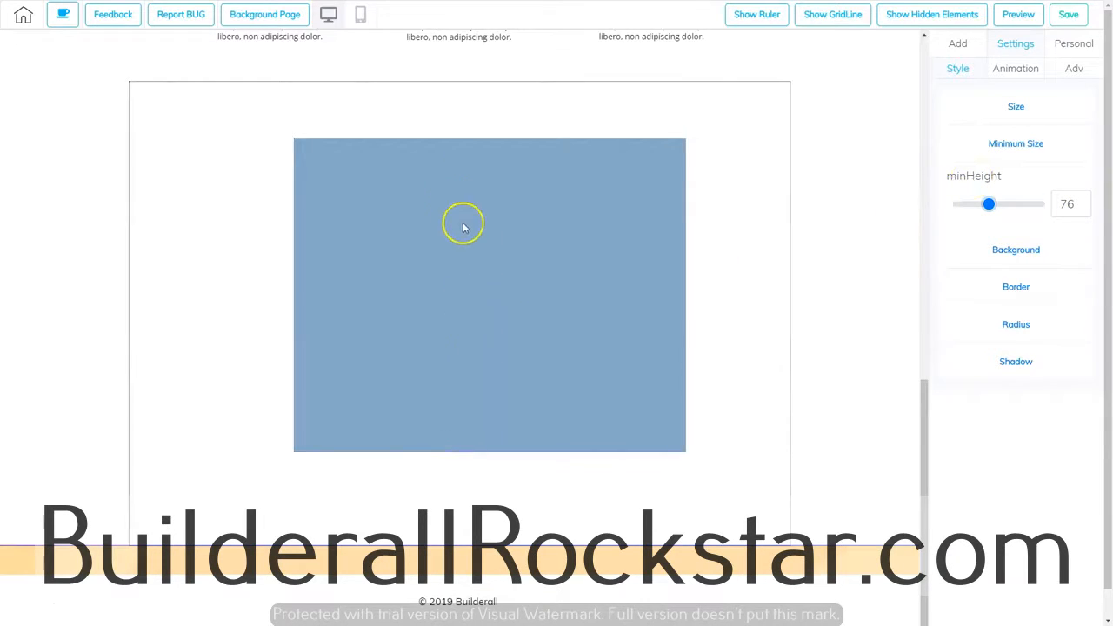
left_click(491, 409)
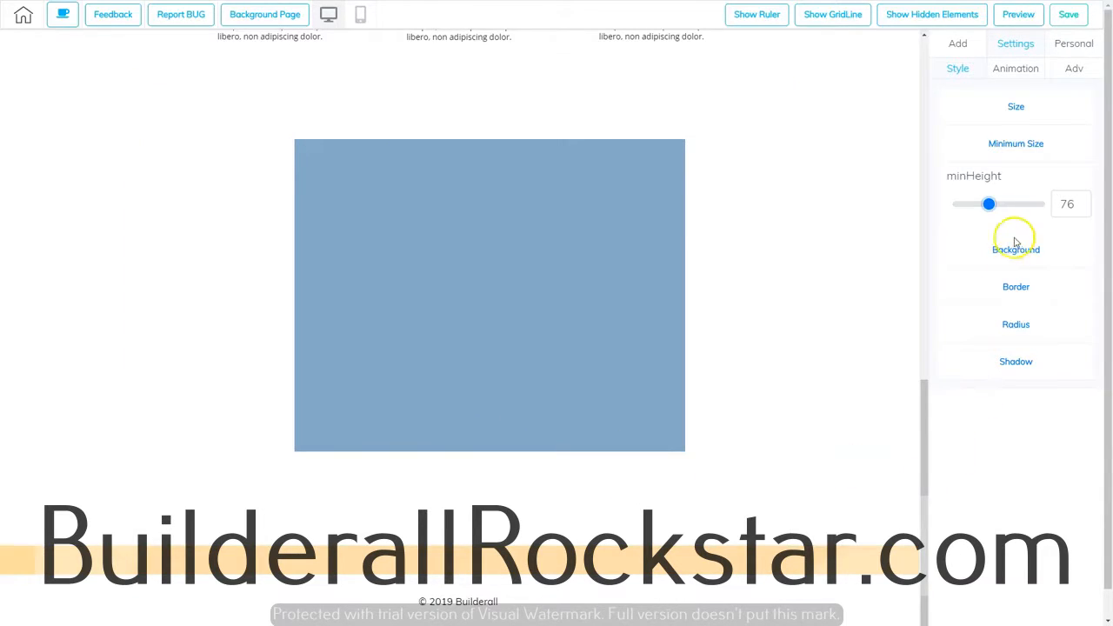
- Try to change the box's background color to pink C685A6
left_click(1018, 249)
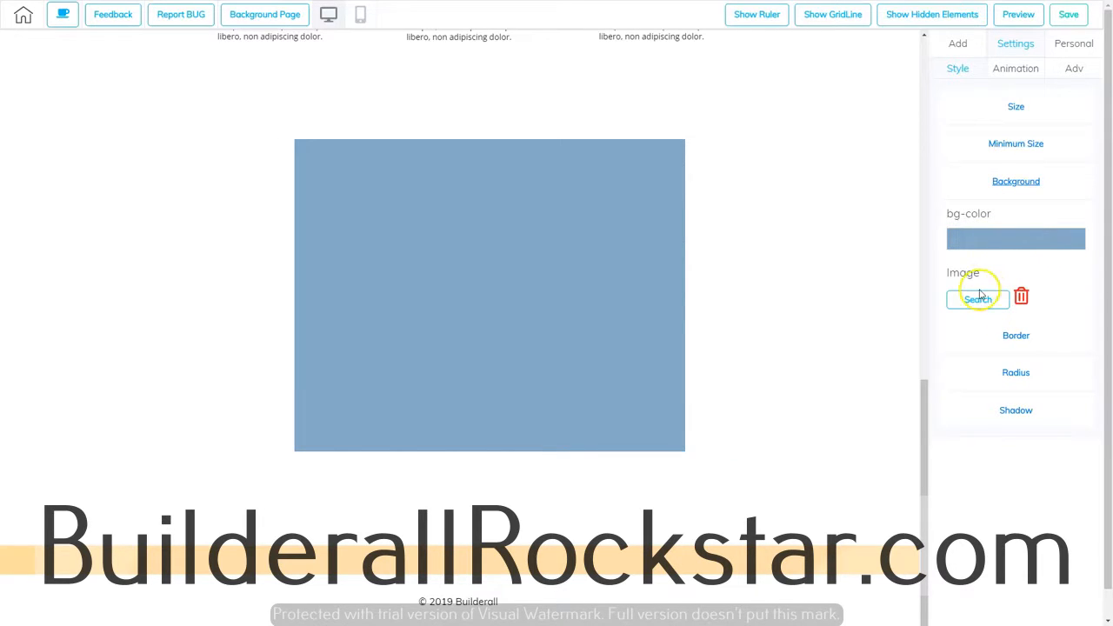
left_click(1009, 238)
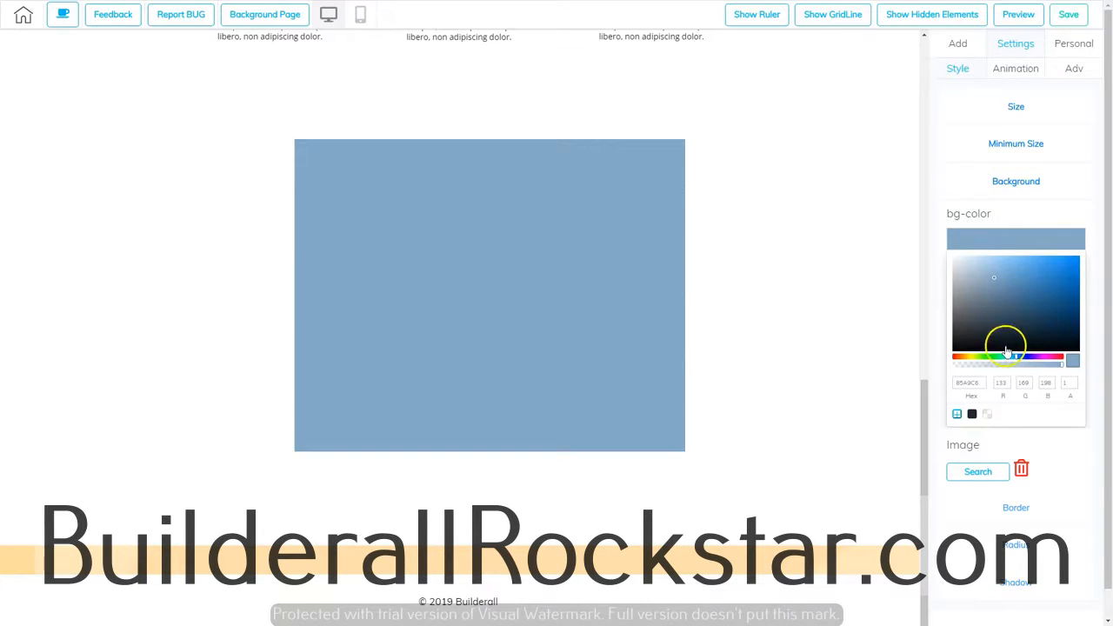
left_click(1052, 356)
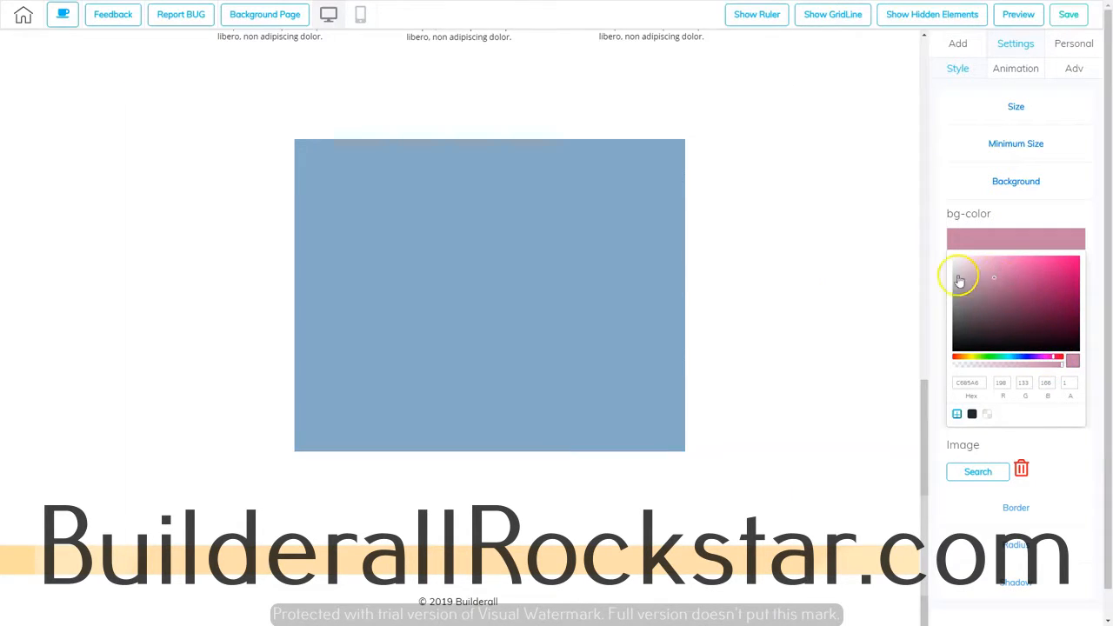
left_click(497, 257)
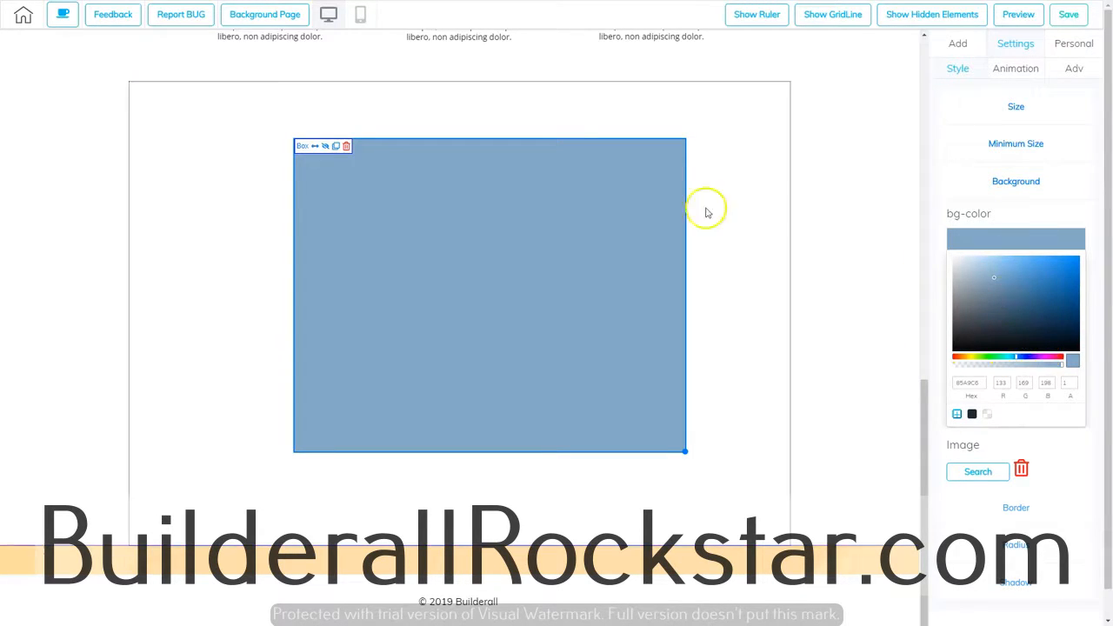
left_click(491, 285)
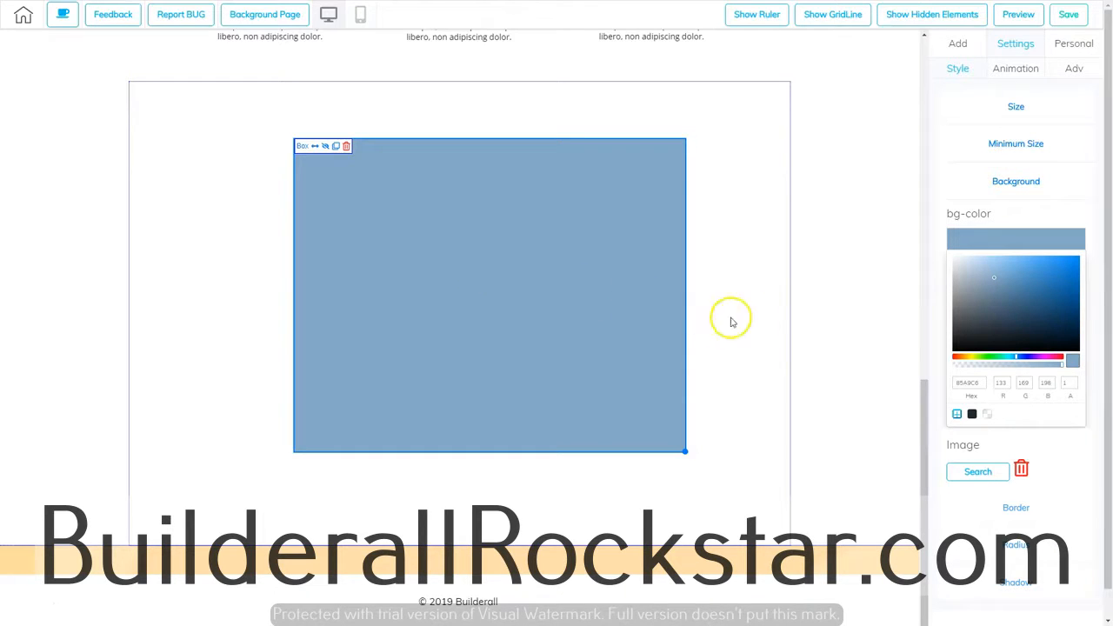
- Change the box's background color to red C71733
left_click(1056, 357)
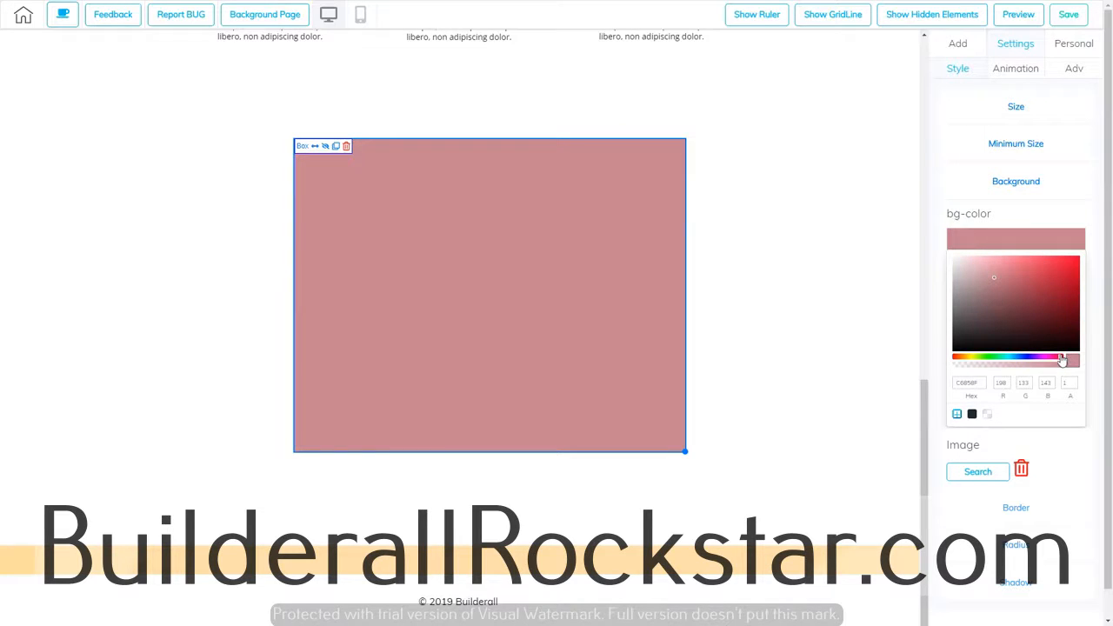
left_click(1061, 285)
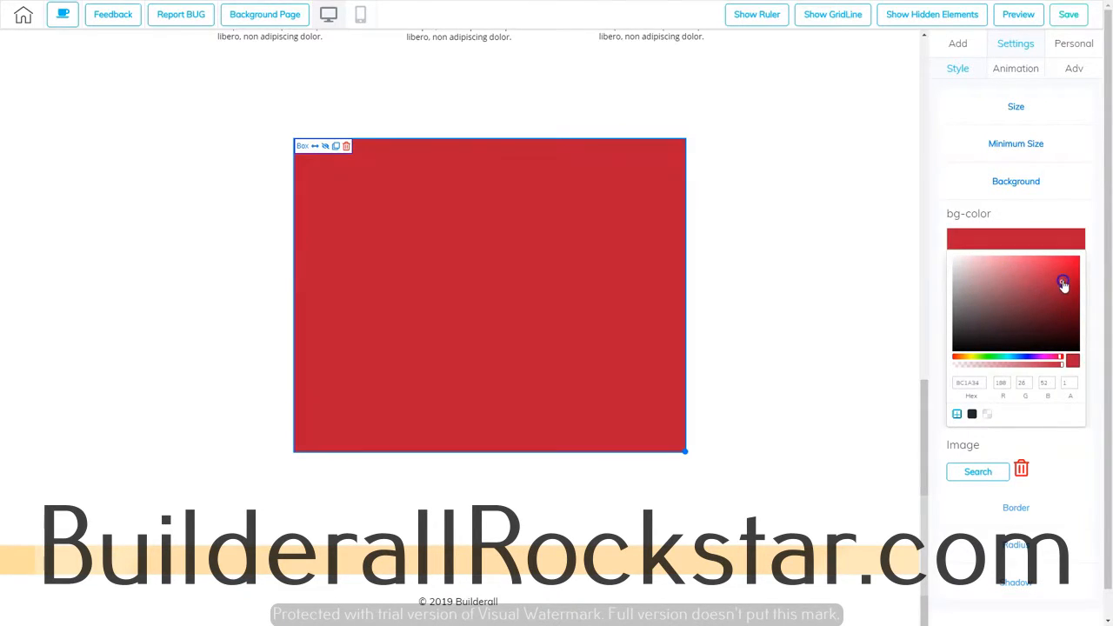
left_click(1052, 304)
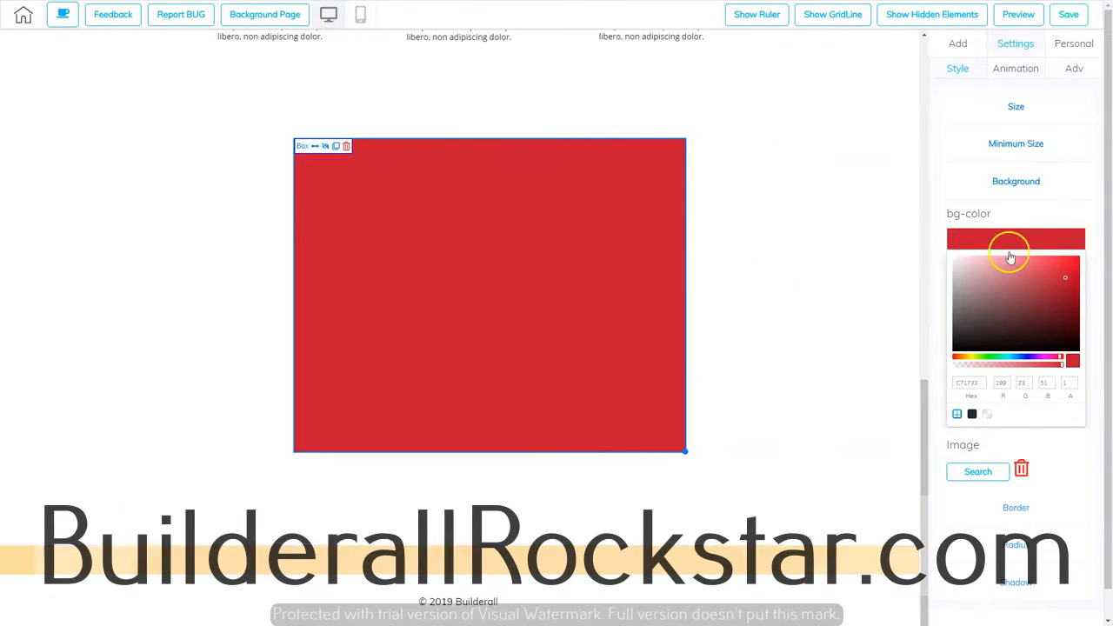
left_click(1042, 241)
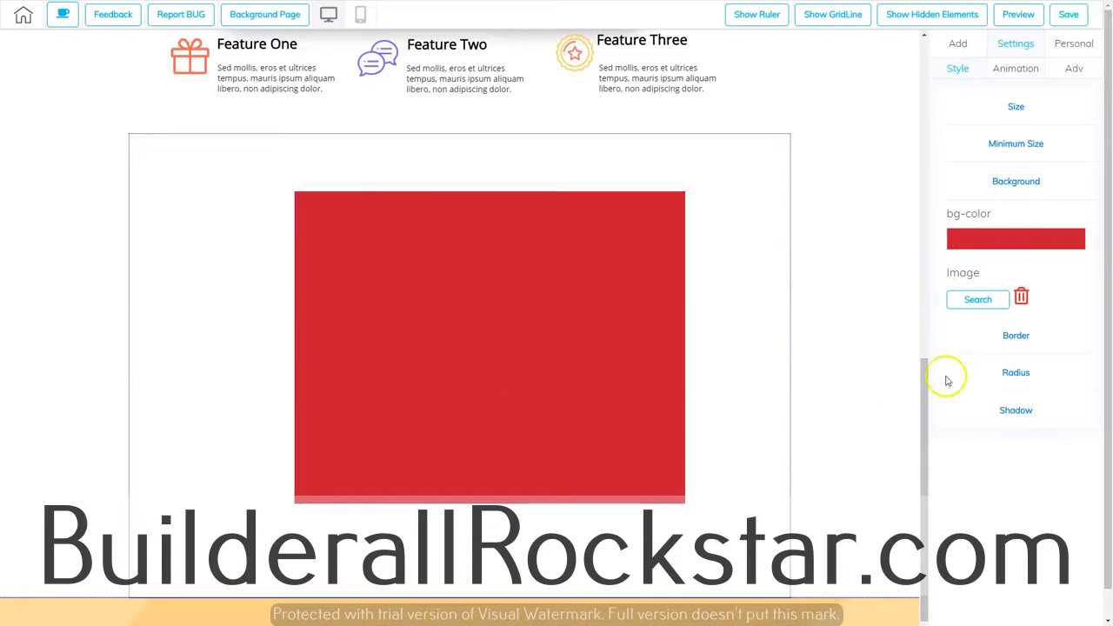
- Try to give the box a solid border of width 3 in dark brown 453030
left_click(1027, 340)
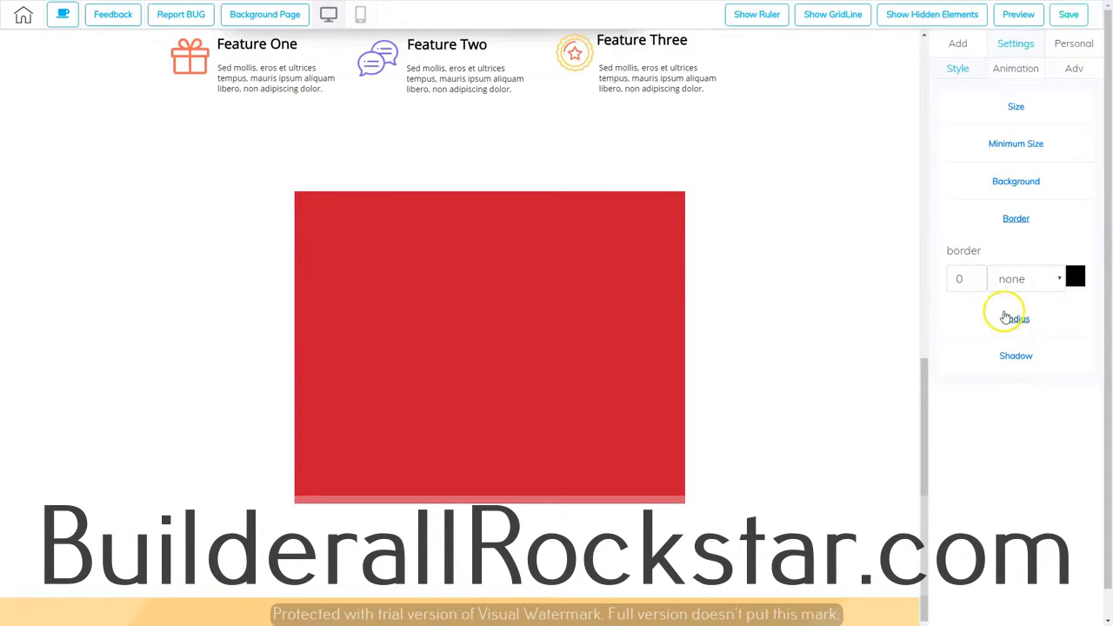
left_click(974, 277)
left_click(1056, 279)
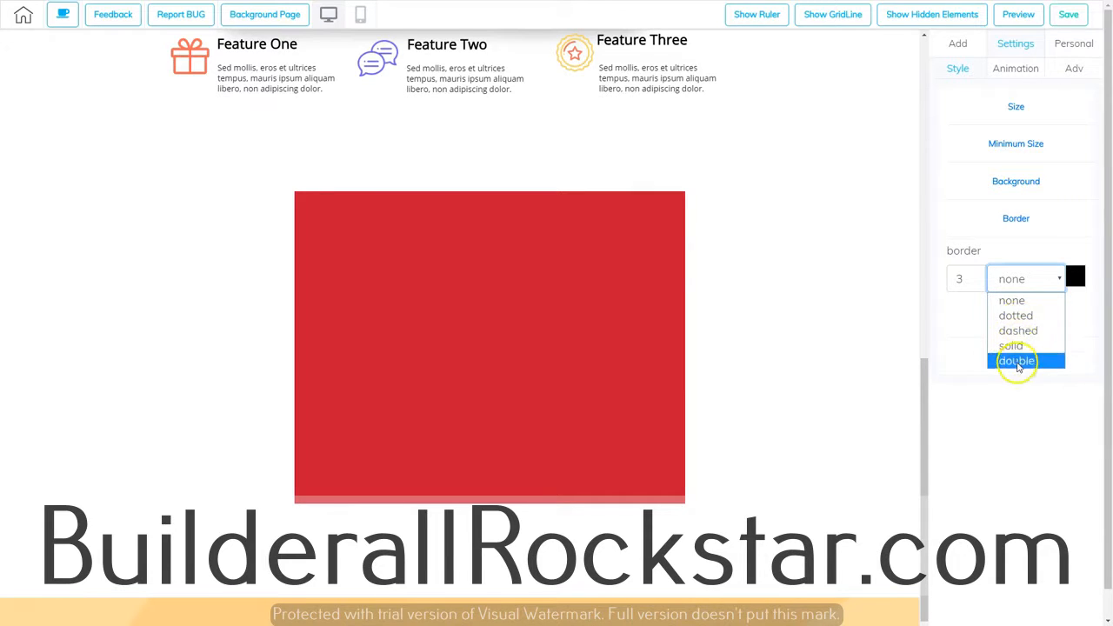
left_click(1010, 345)
left_click(1076, 277)
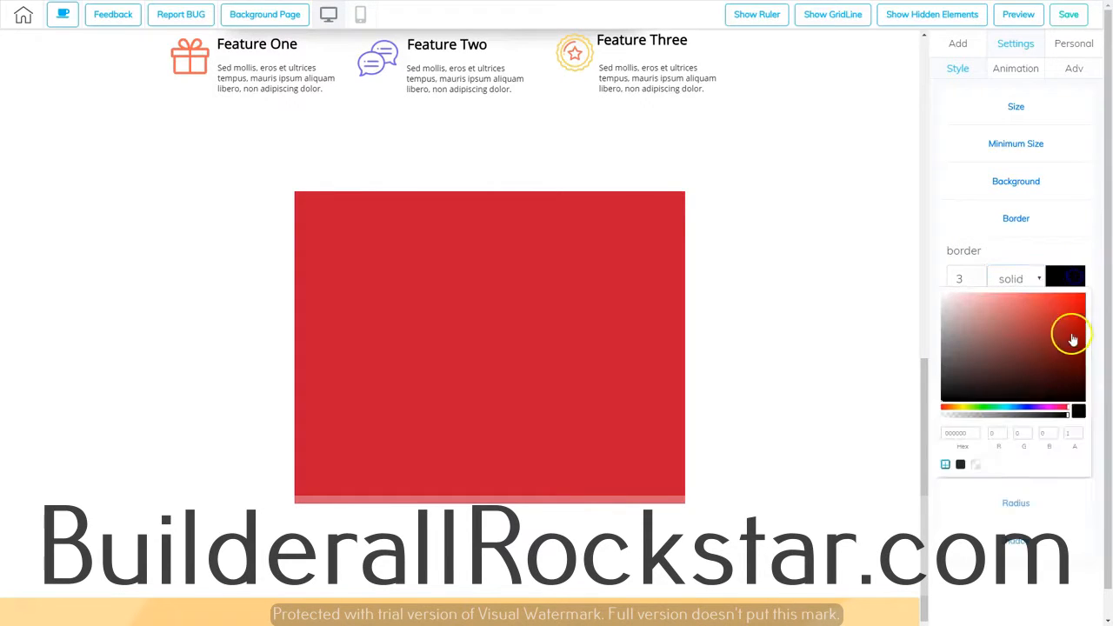
left_click(986, 342)
left_click(983, 373)
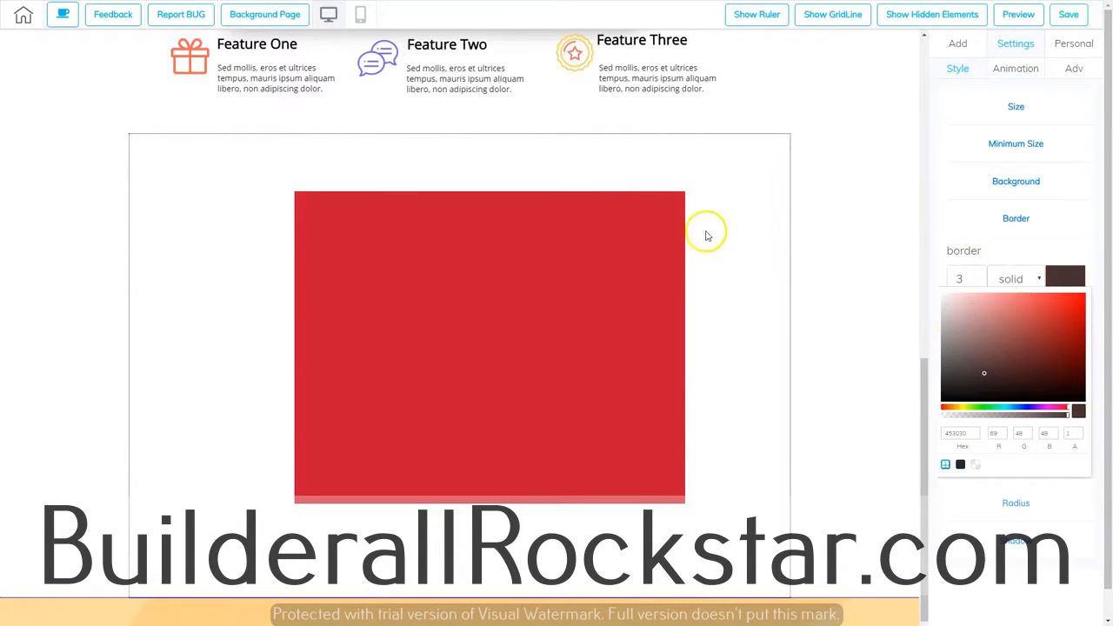
- Select the red box and give it a solid black border of width 3
left_click(536, 376)
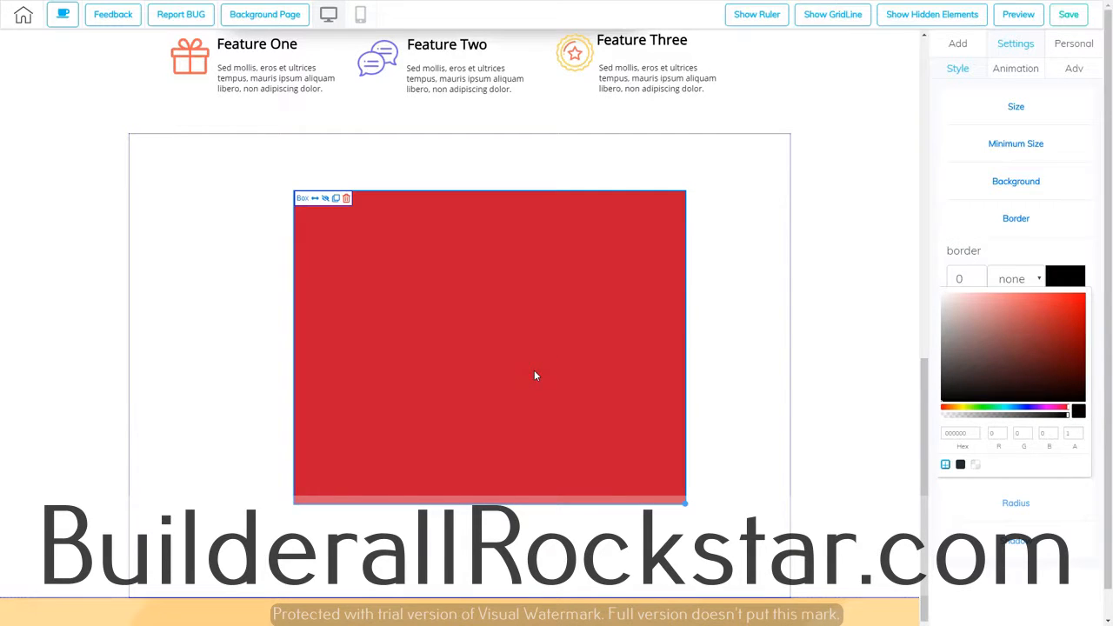
left_click(975, 274)
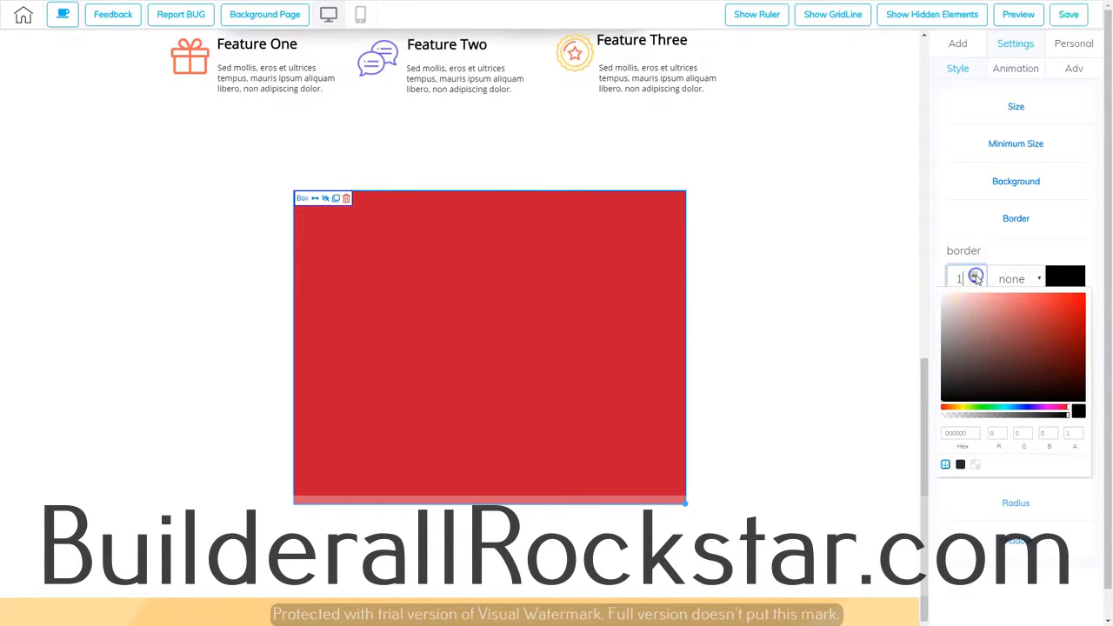
left_click(1068, 278)
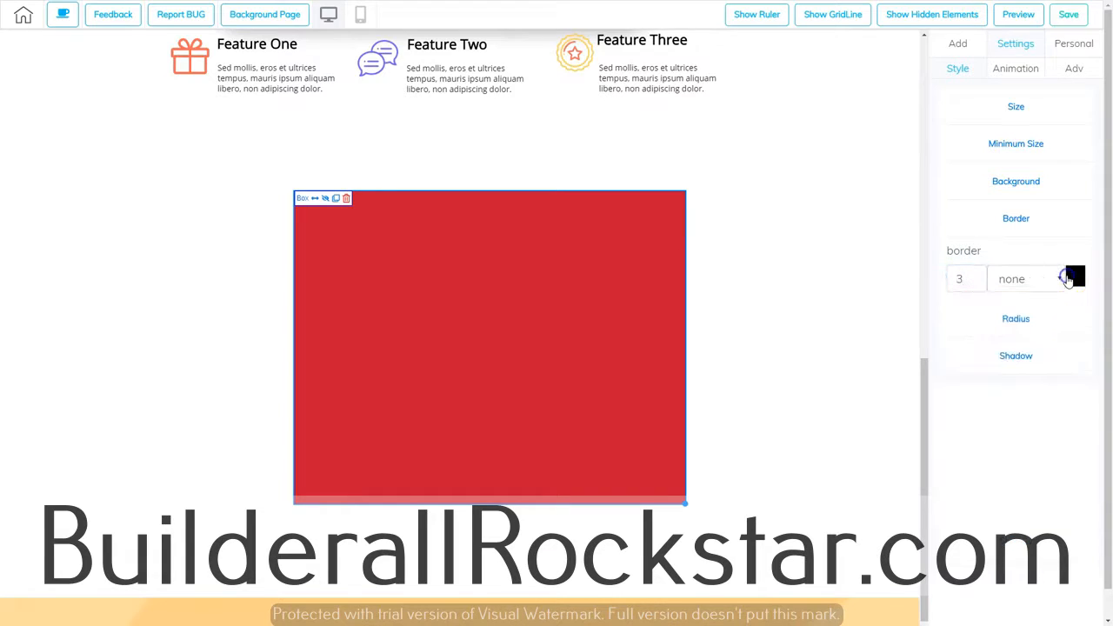
left_click(1057, 279)
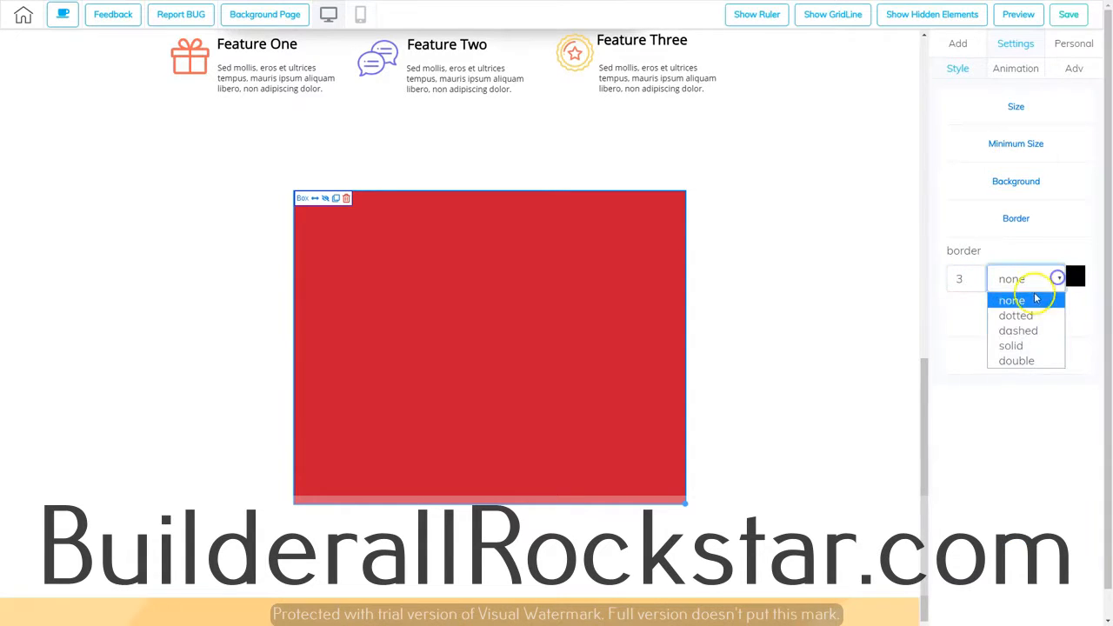
left_click(1025, 347)
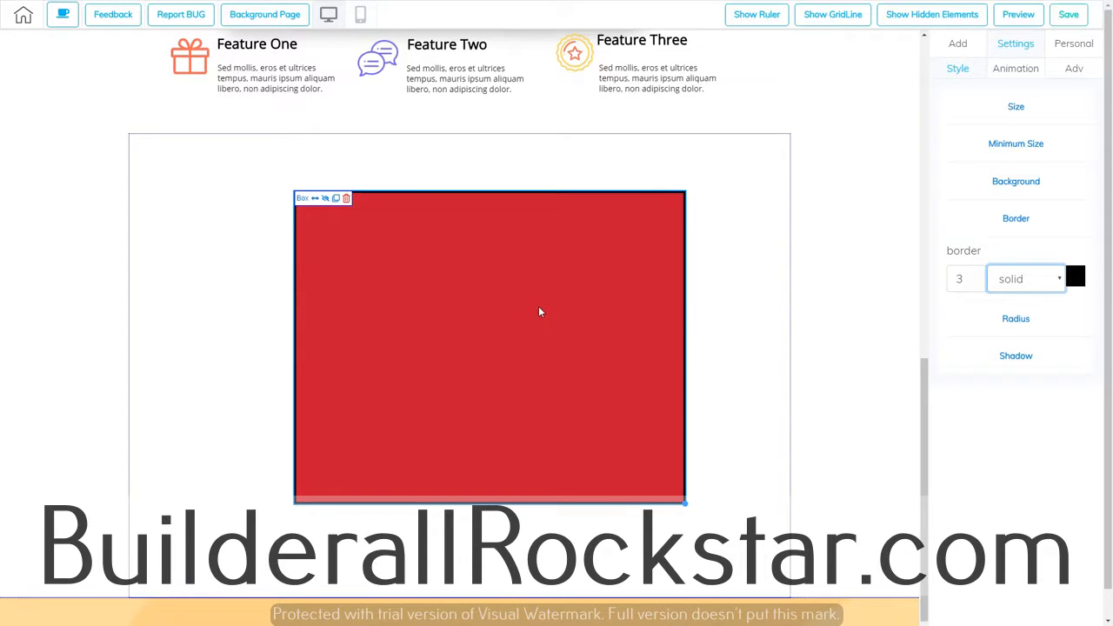
- Round all four corners of the box with a border radius of 25
left_click(1016, 319)
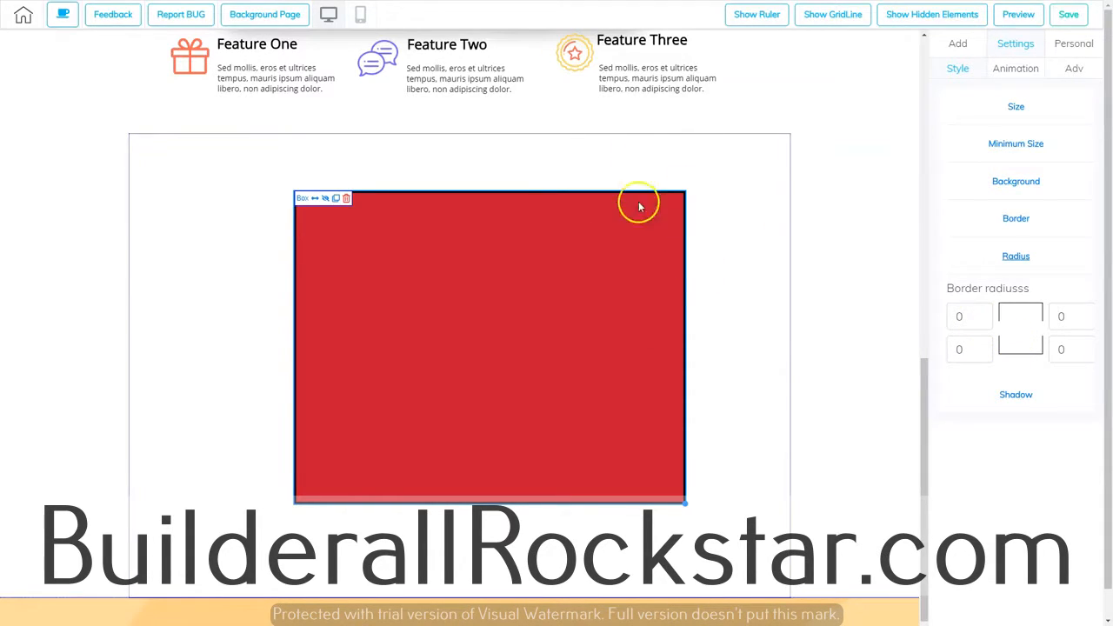
left_click(960, 318)
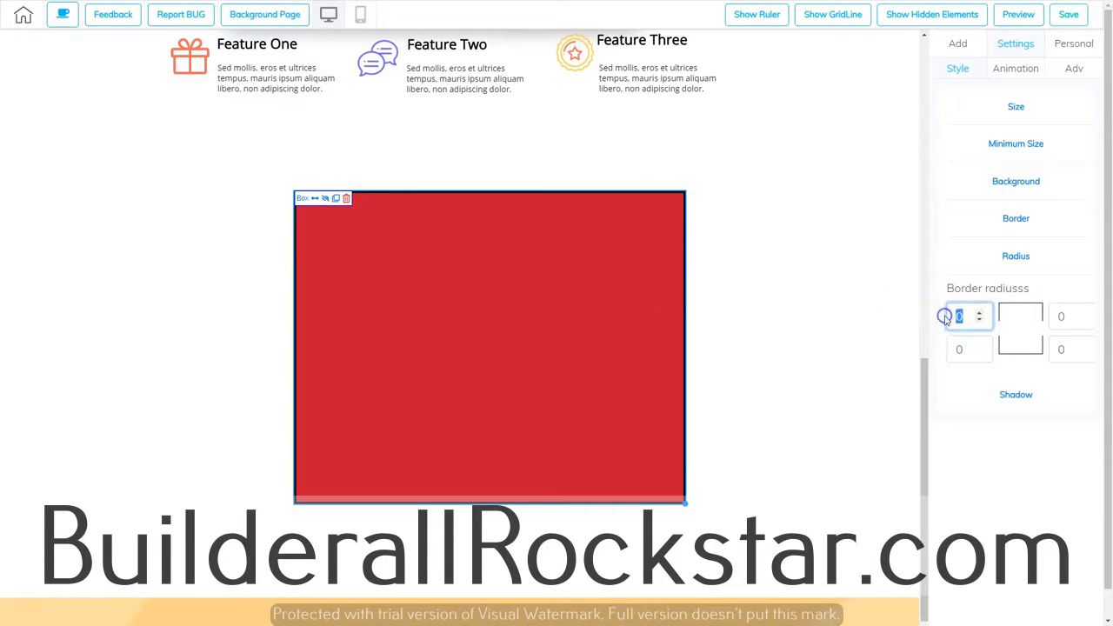
type("25")
key("Tab")
type("25")
key("Tab")
type("25")
key("Tab")
type("25")
key("Tab")
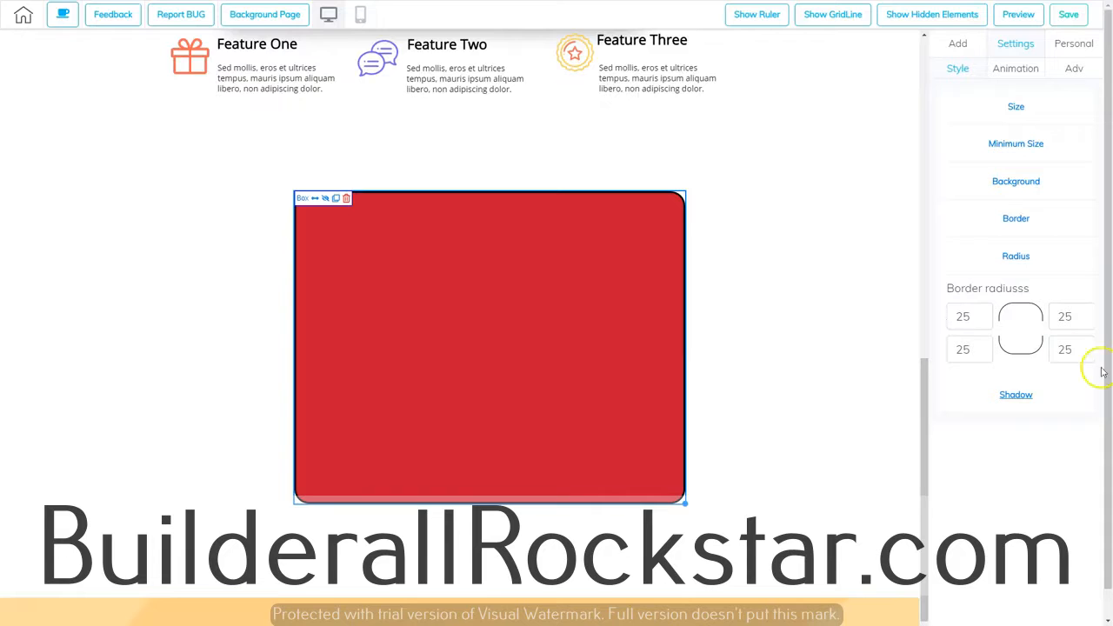
left_click(750, 302)
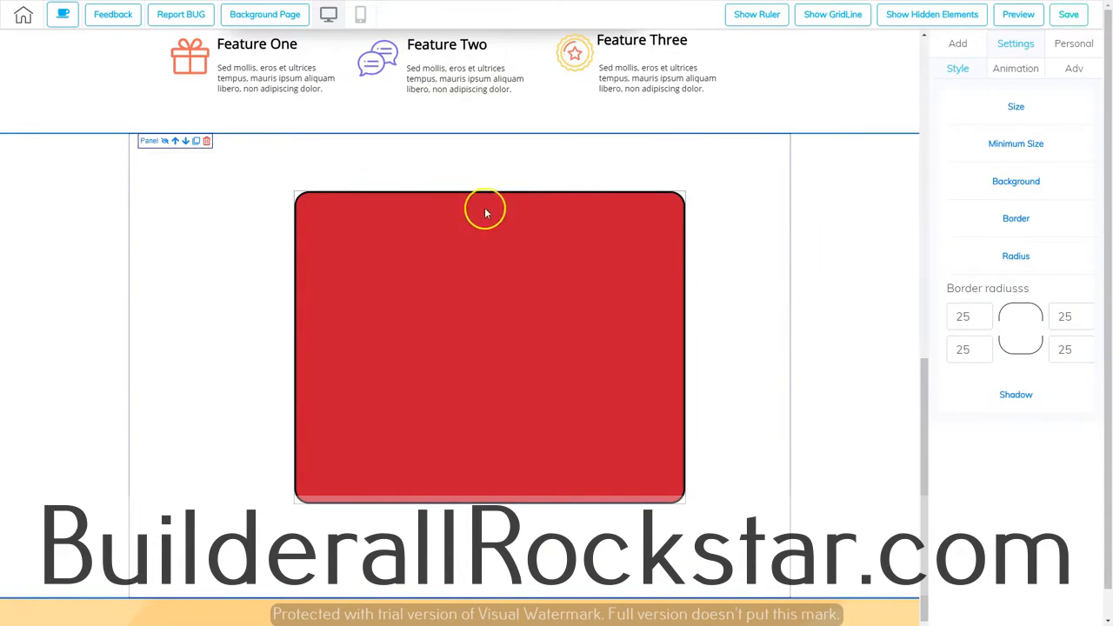
- Add a shadow to the red box, offset slightly to the right and downward, with the blur at about half
left_click(1018, 396)
scroll(990, 426, "down", 1)
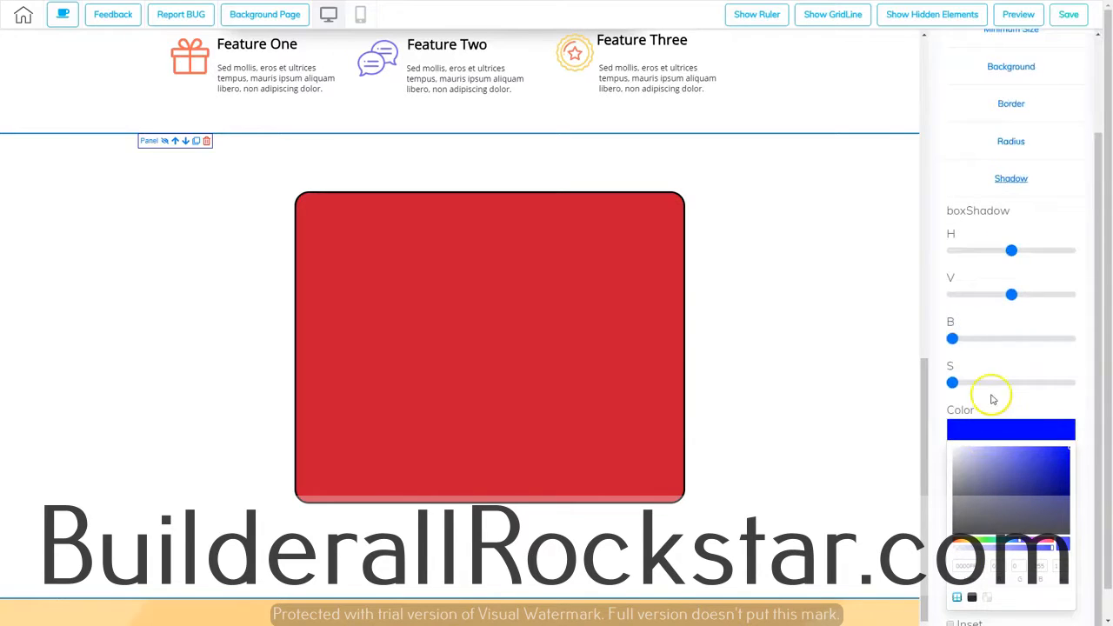
left_click(488, 318)
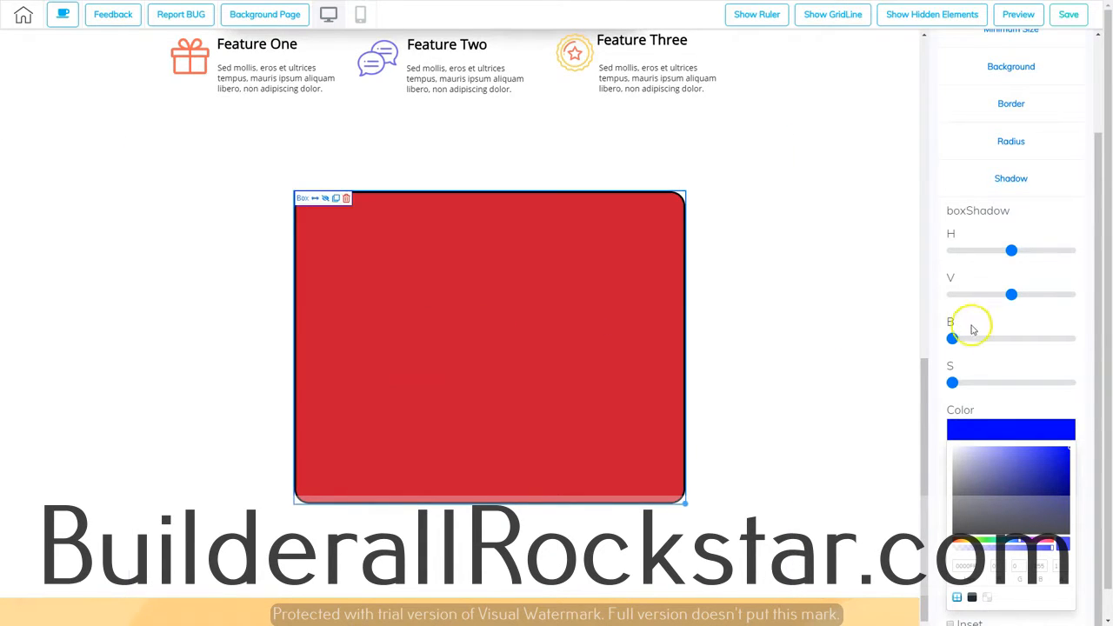
left_click_drag(1014, 257, 1030, 254)
left_click_drag(1011, 295, 1031, 297)
left_click_drag(952, 338, 1011, 339)
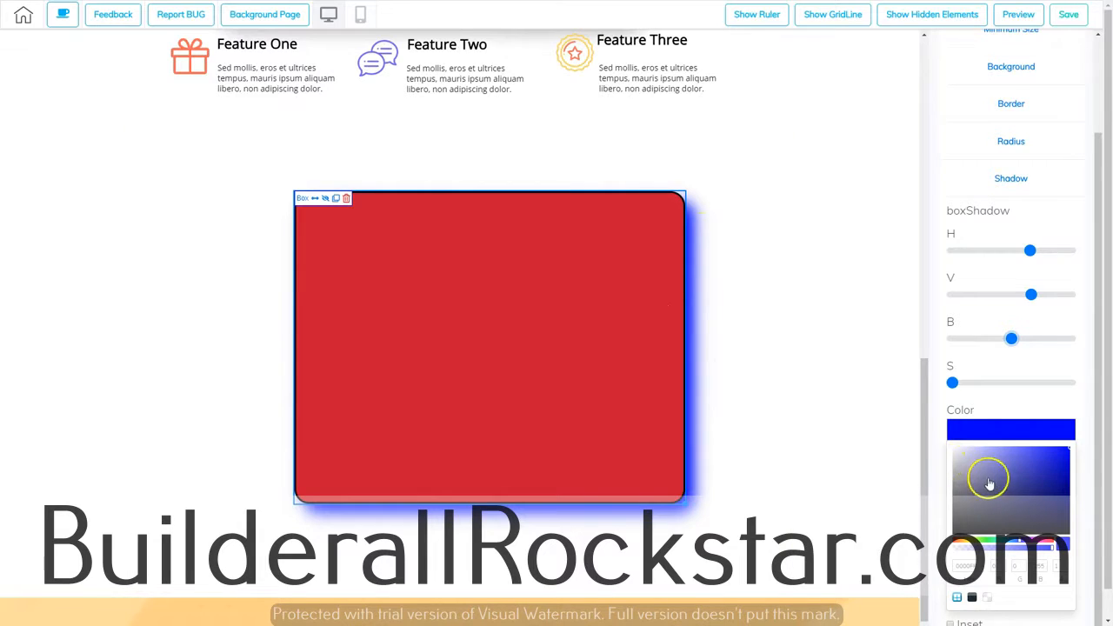
- Change the box shadow's color from blue to a muted gray
left_click(994, 437)
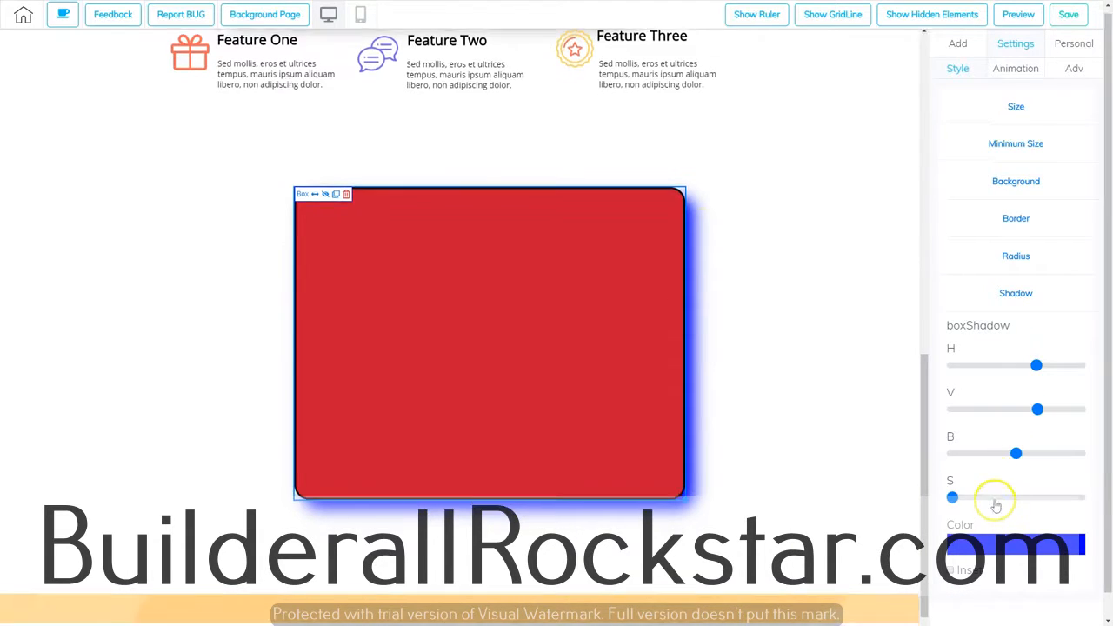
left_click(1000, 541)
left_click_drag(1014, 467, 960, 475)
left_click(821, 535)
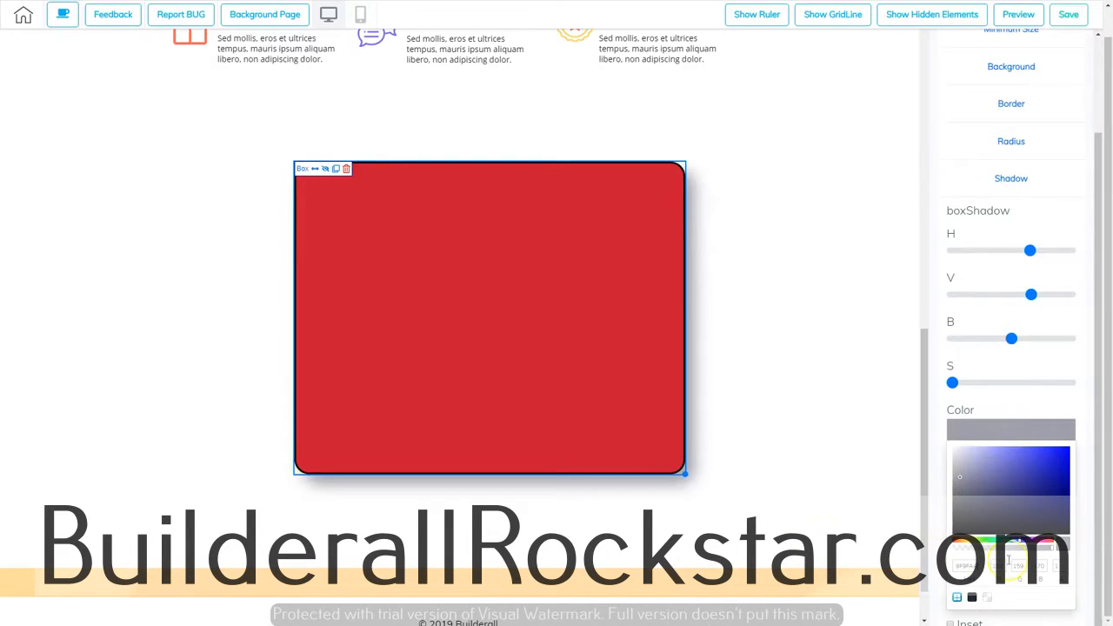
left_click(1006, 429)
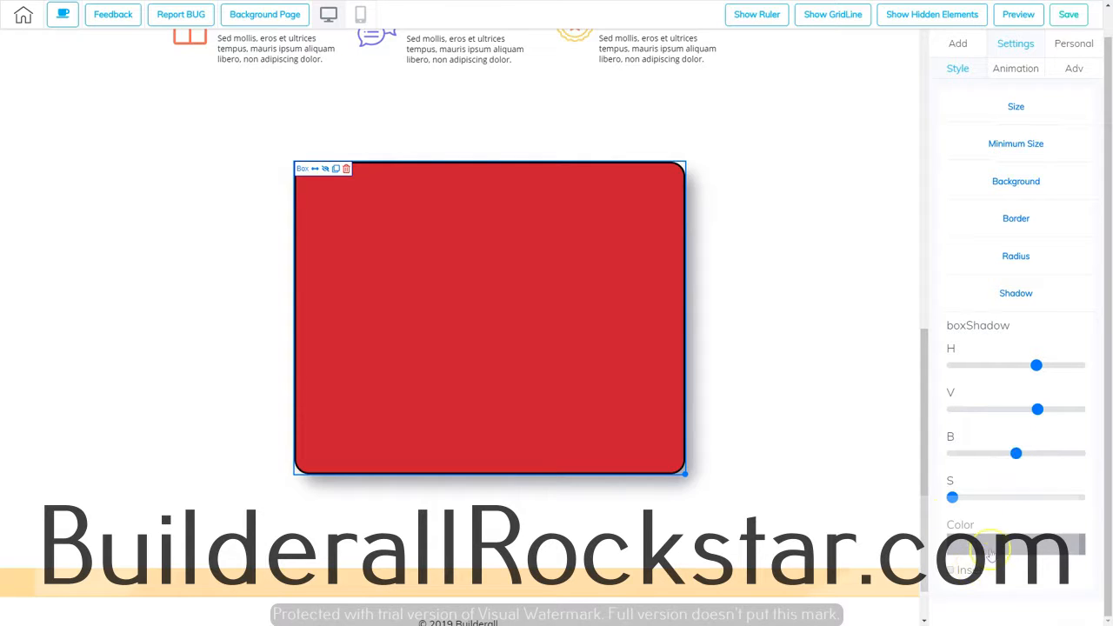
- Try the inset option on the box's shadow and switch it off again
left_click(949, 571)
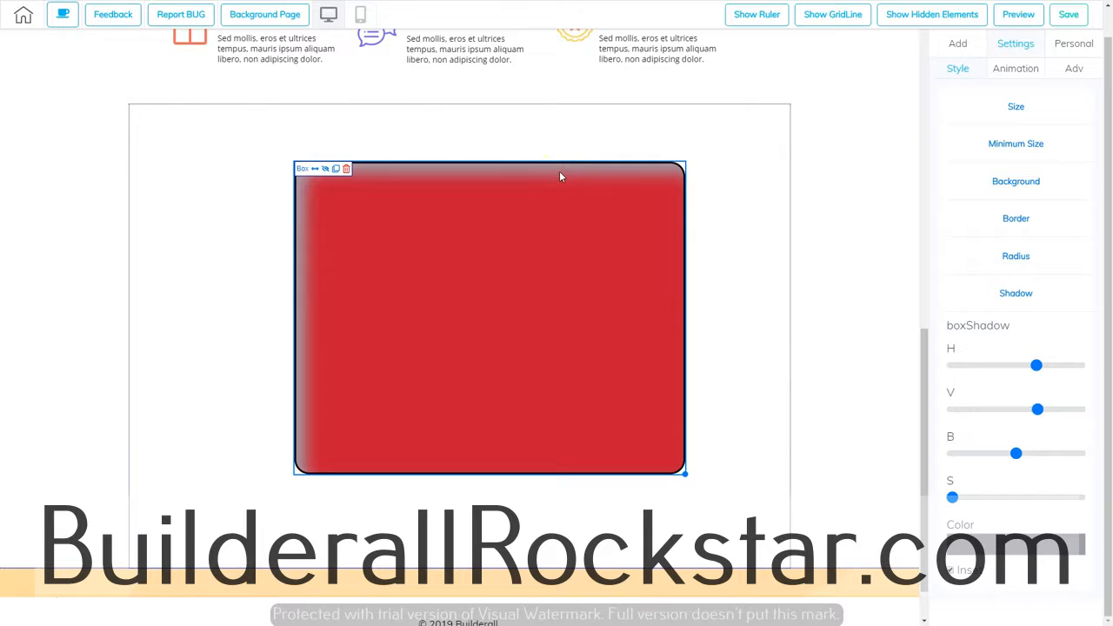
left_click(952, 569)
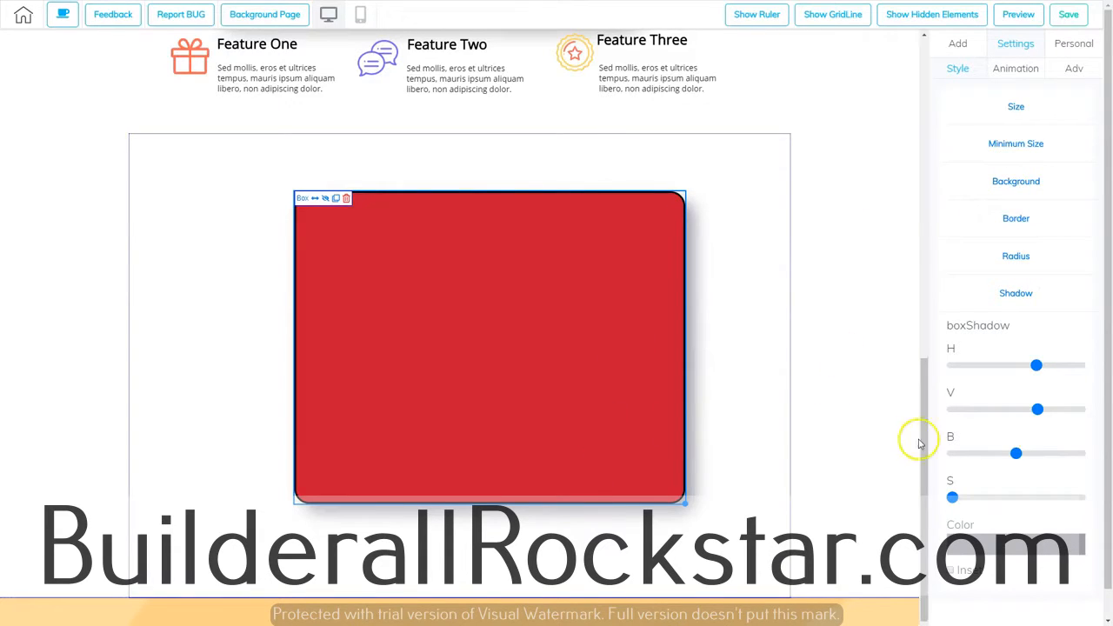
- Give the box a bounce animation triggered on hover, keeping the Slow speed
left_click(1016, 70)
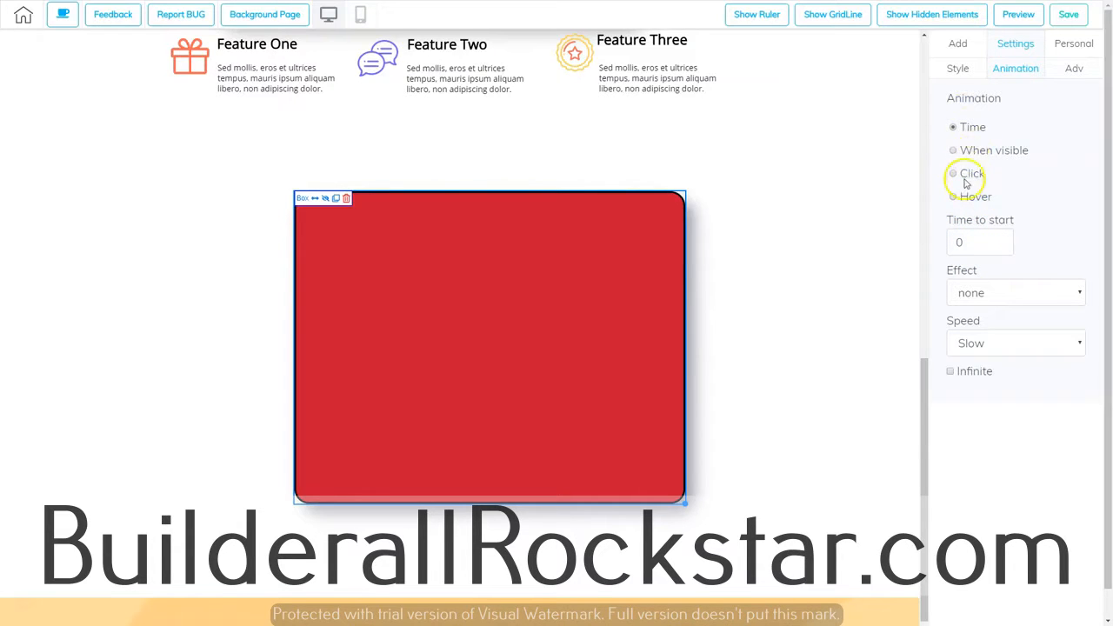
left_click(1004, 238)
left_click(1005, 237)
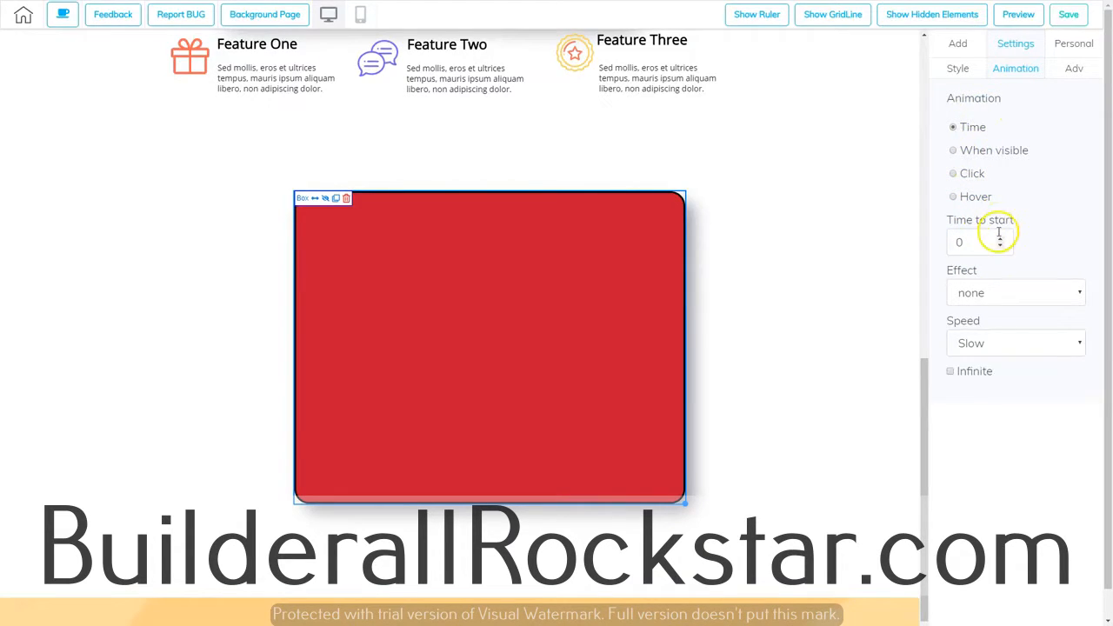
left_click(954, 198)
left_click(956, 200)
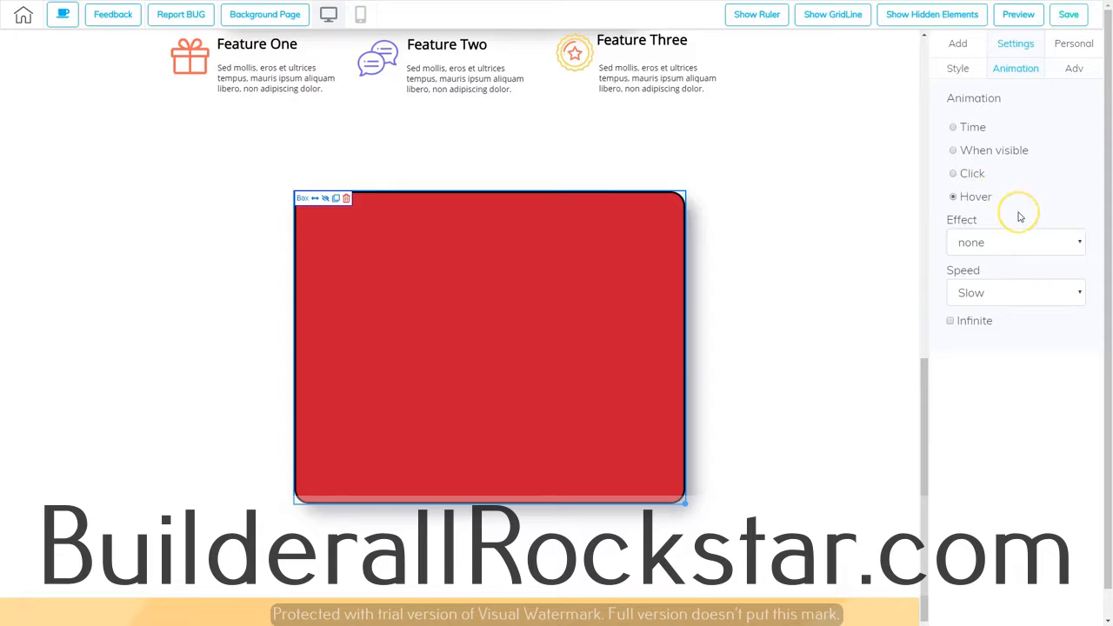
left_click(983, 246)
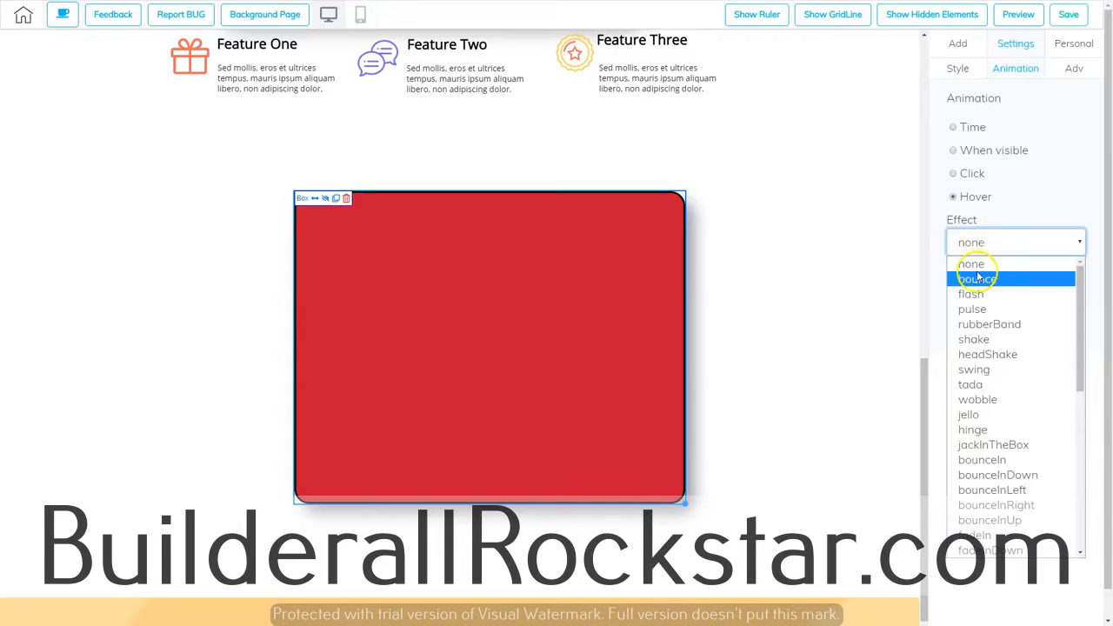
left_click(978, 279)
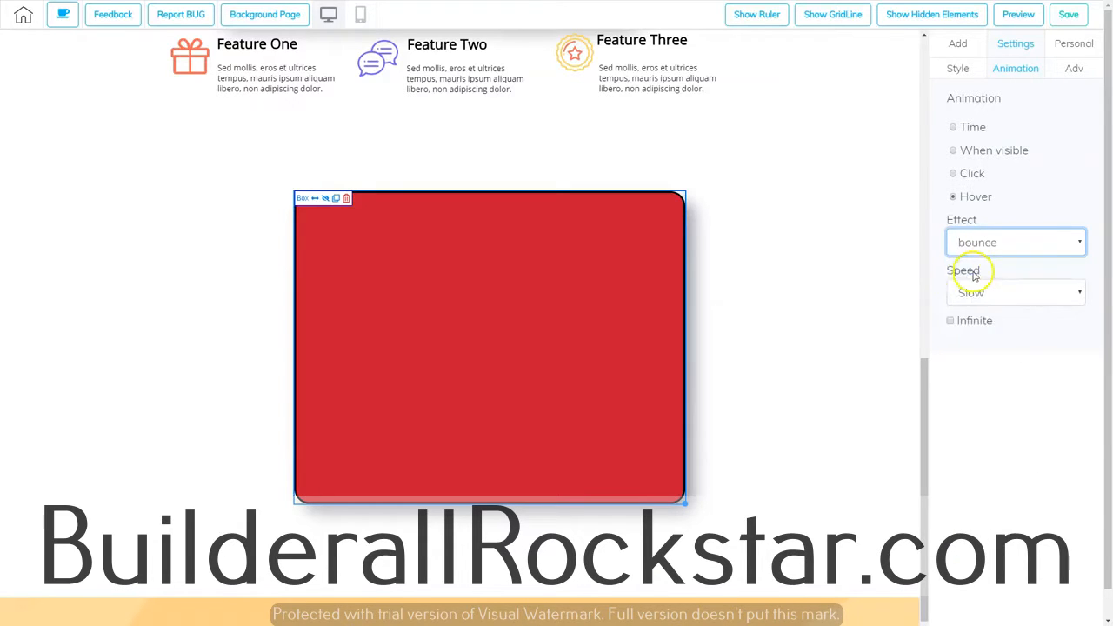
left_click(979, 290)
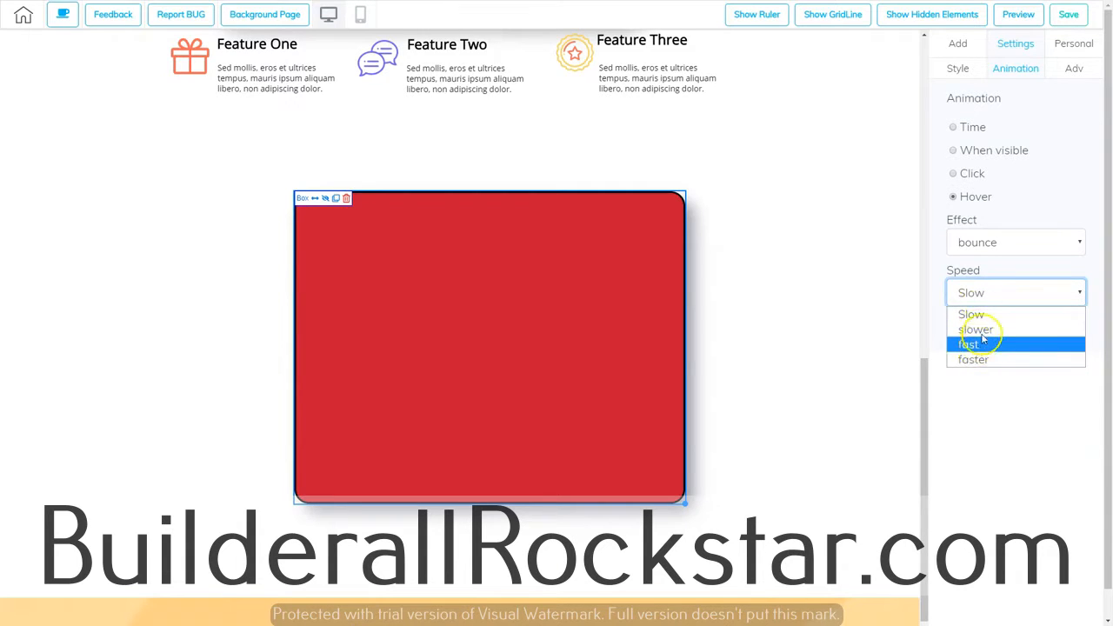
left_click(1001, 265)
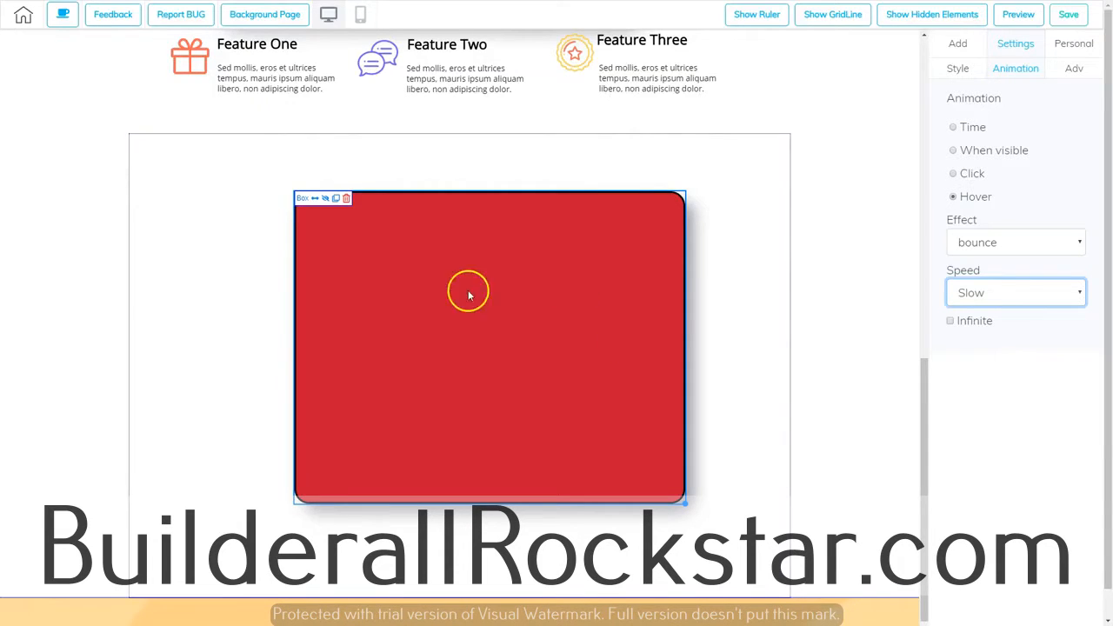
- Preview the page to test the box's hover animation and return to the editor
left_click(1018, 14)
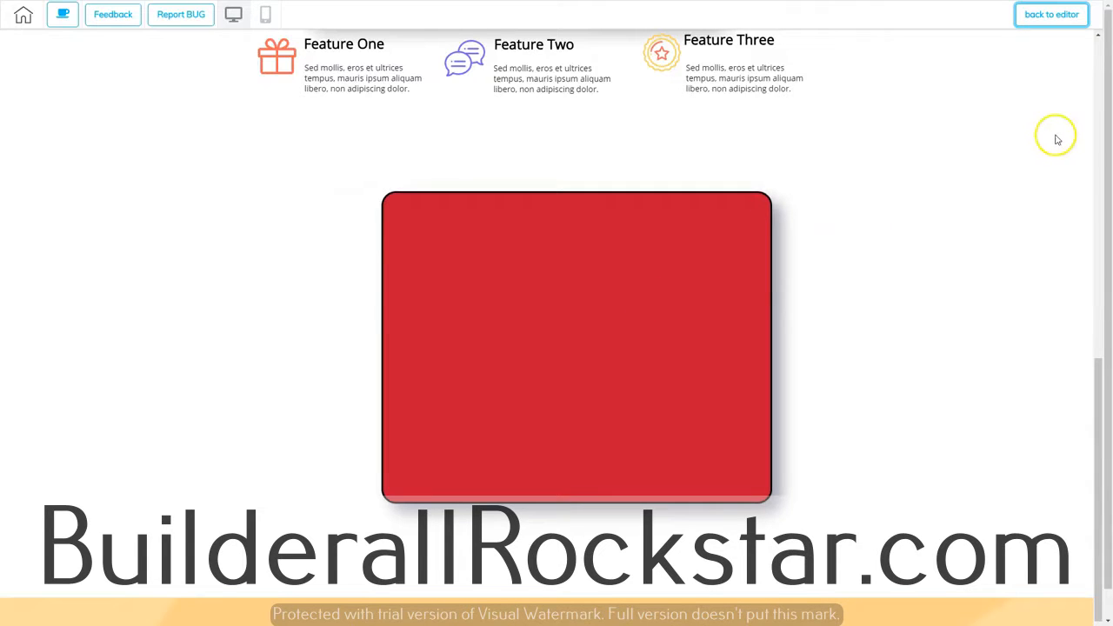
left_click(626, 298)
left_click(1049, 13)
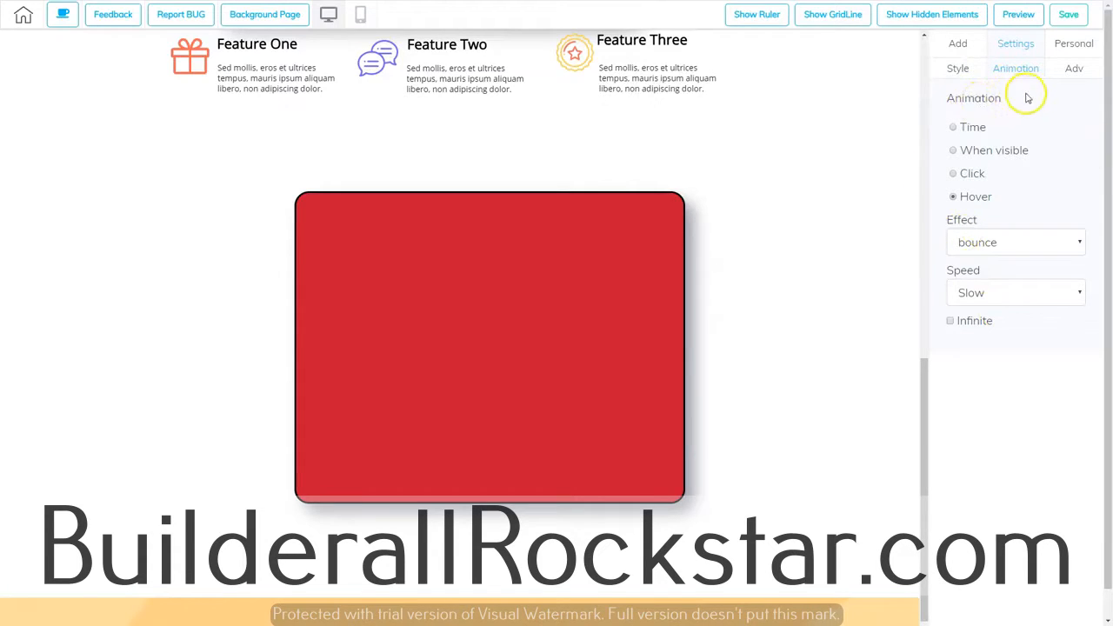
- Open the box's advanced settings to review its layer order and save-element options
left_click(1077, 68)
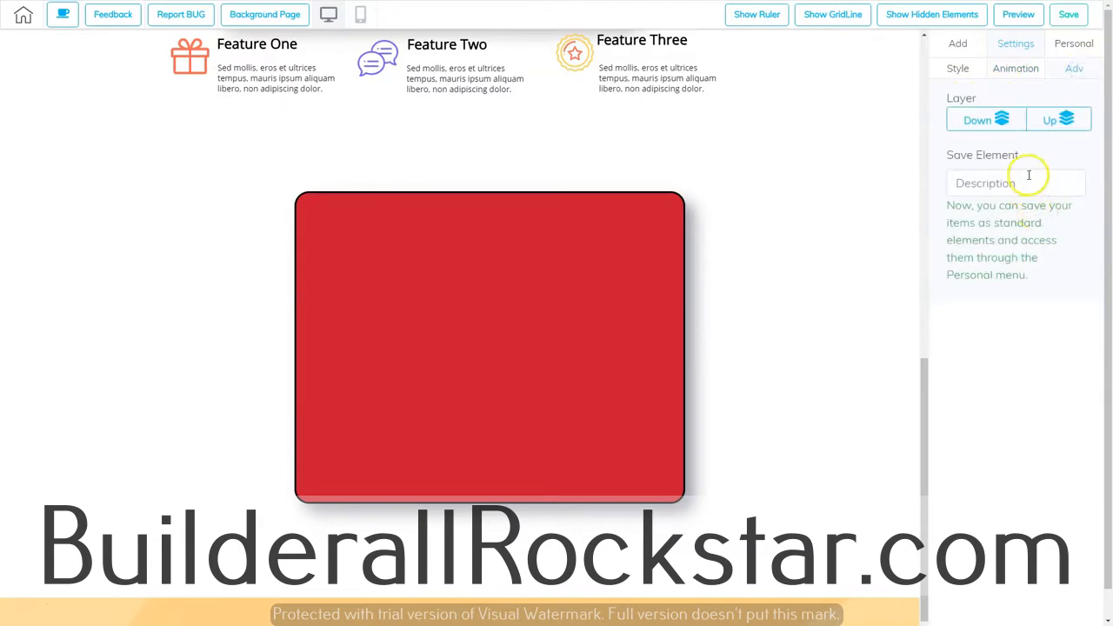
left_click(967, 129)
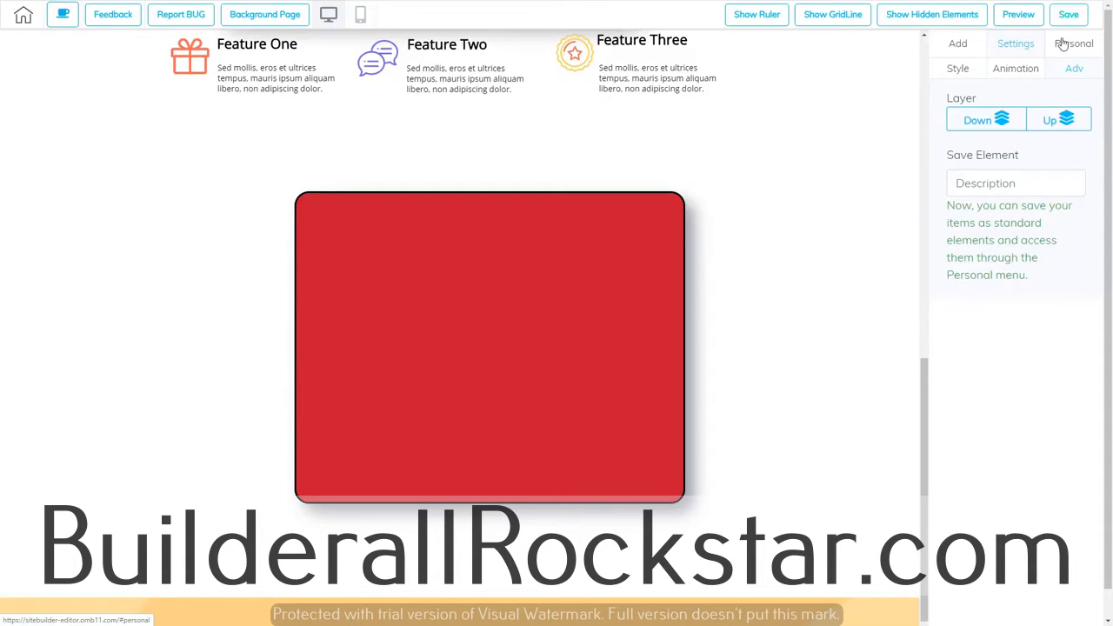
- Switch to the mobile layout and increase the red box's minimum height so it becomes a tall rectangle instead of a thin bar
left_click(360, 14)
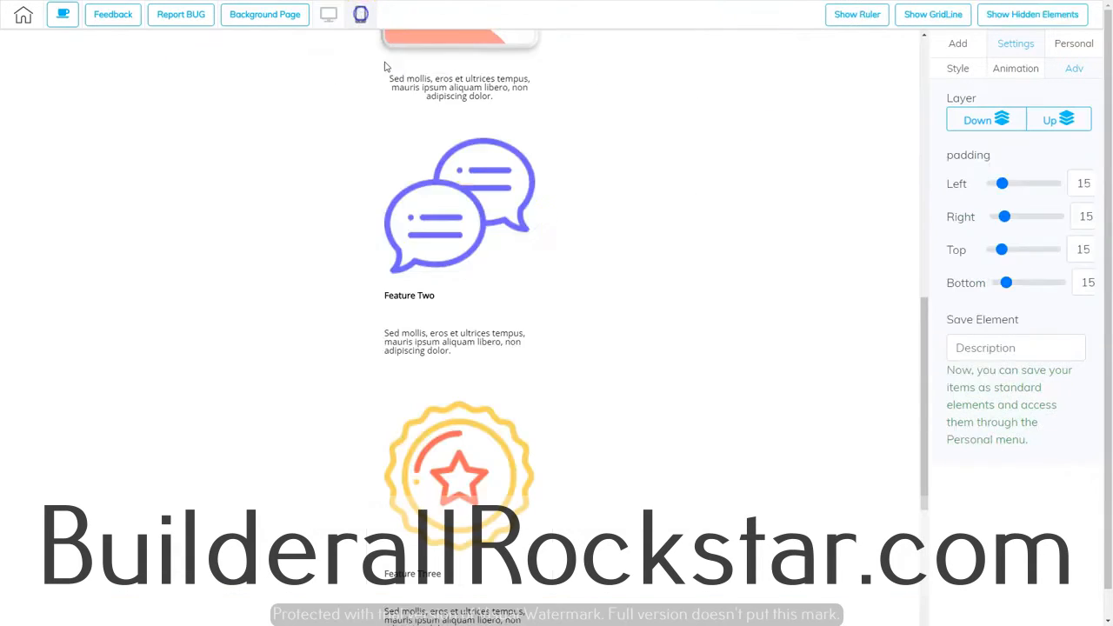
scroll(460, 299, "down", 5)
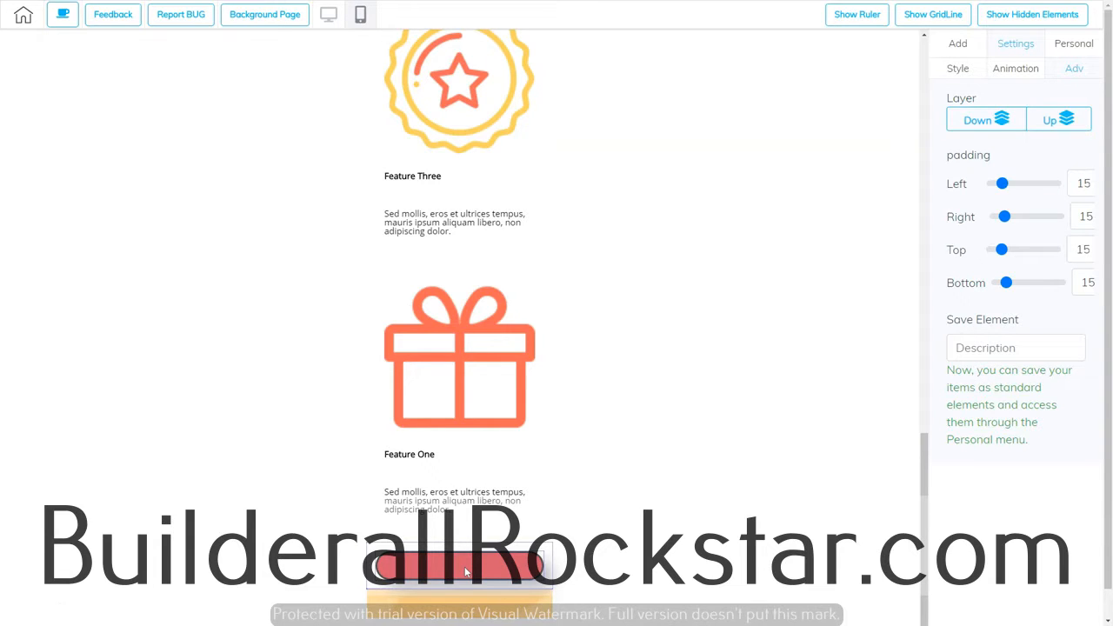
left_click(487, 571)
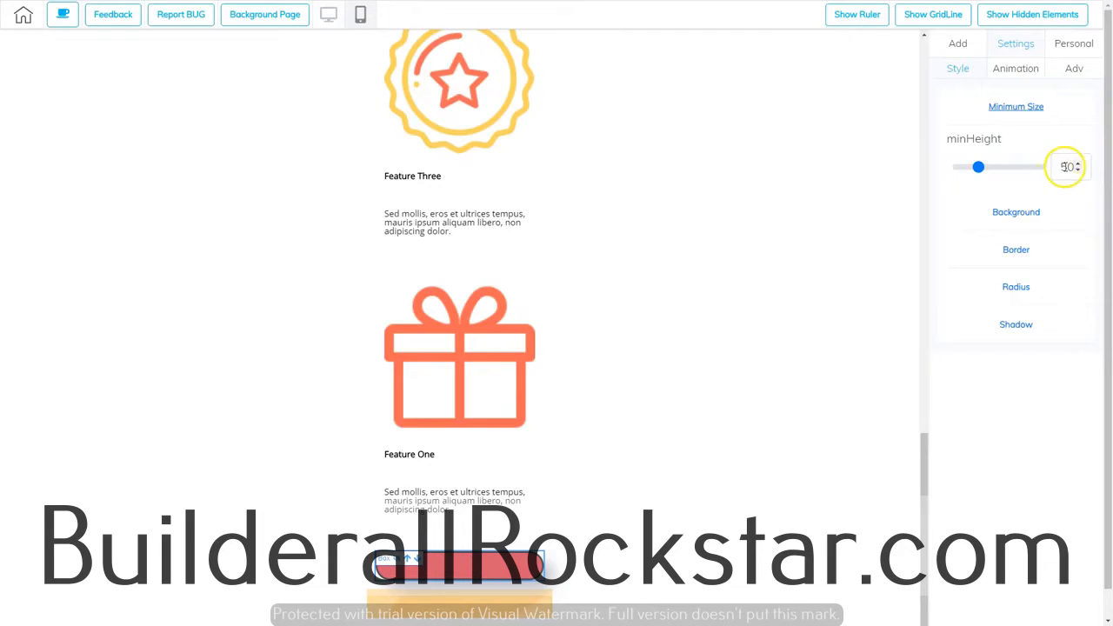
left_click_drag(979, 168, 1029, 174)
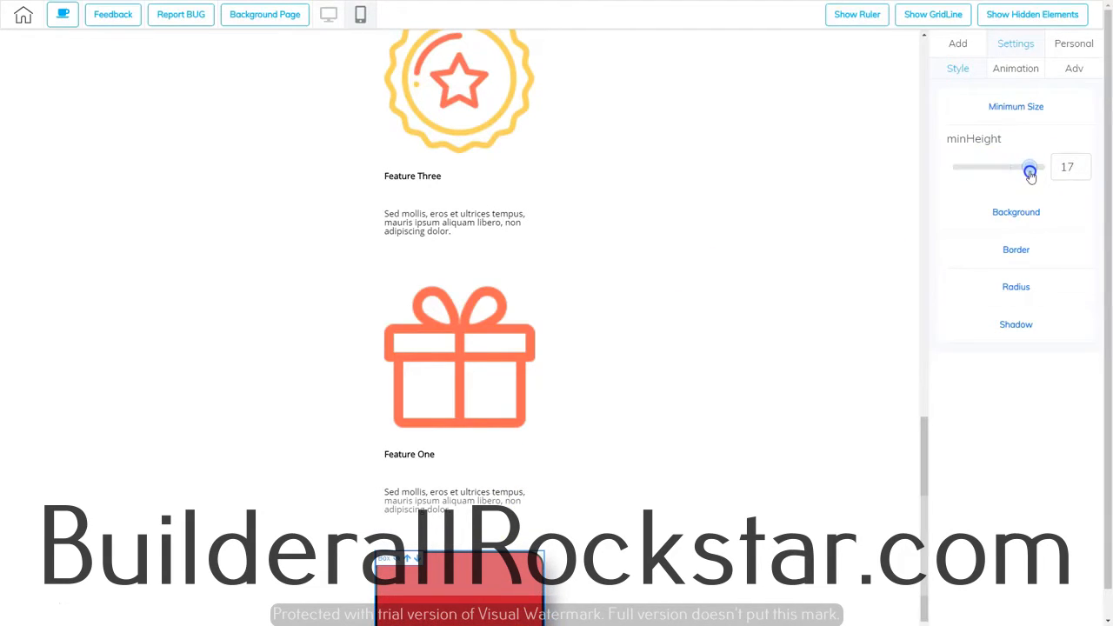
scroll(625, 505, "down", 1)
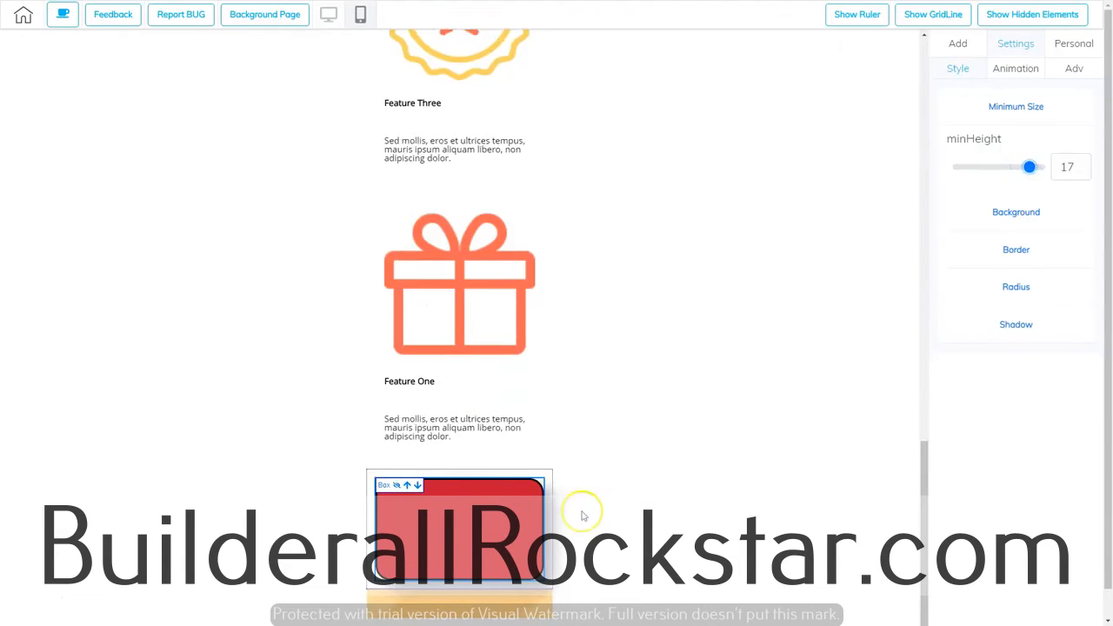
left_click(1029, 168)
- Change the box's background color from red to blue, hex 3431B6, in the mobile layout
left_click(1016, 212)
left_click(1043, 213)
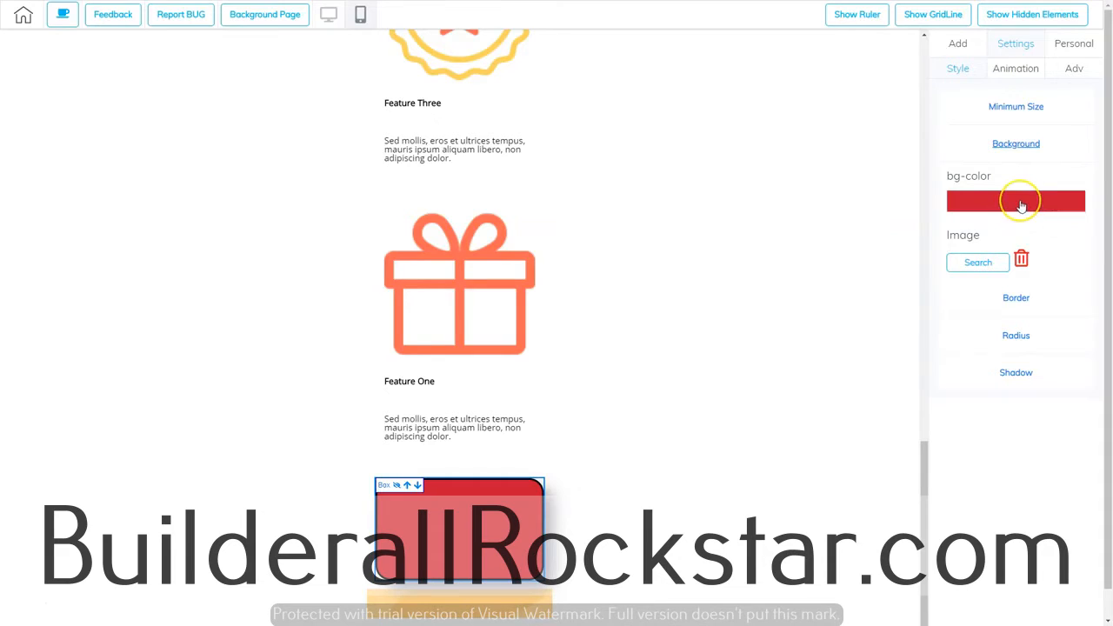
left_click(1022, 205)
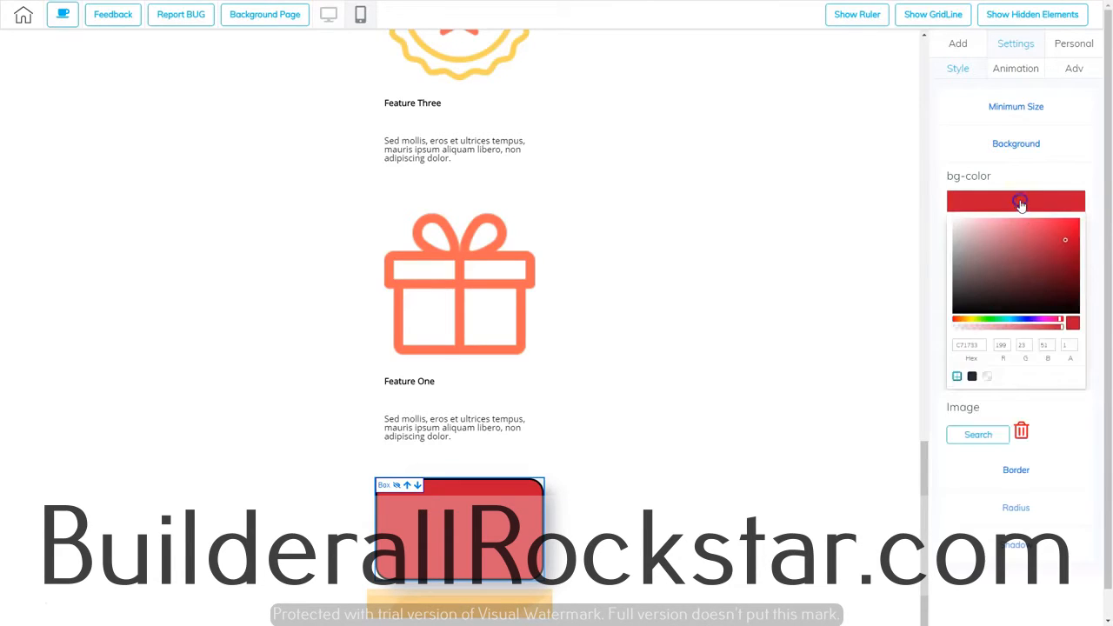
left_click(1028, 321)
left_click(1046, 247)
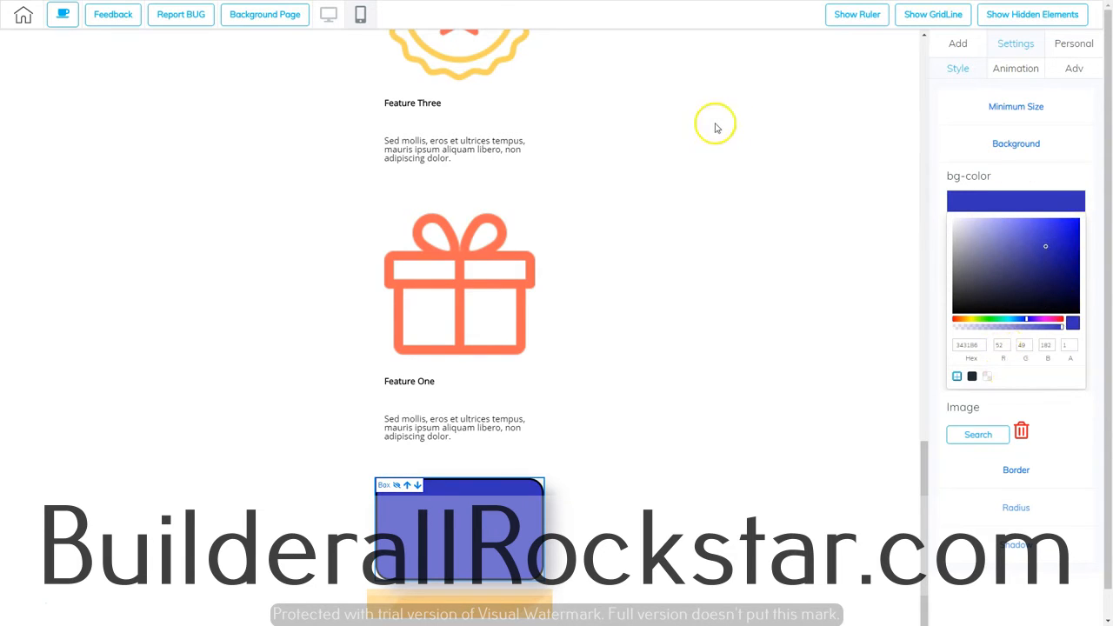
- Check the box's new background color in the desktop layout and return to the box in the mobile layout
left_click(328, 14)
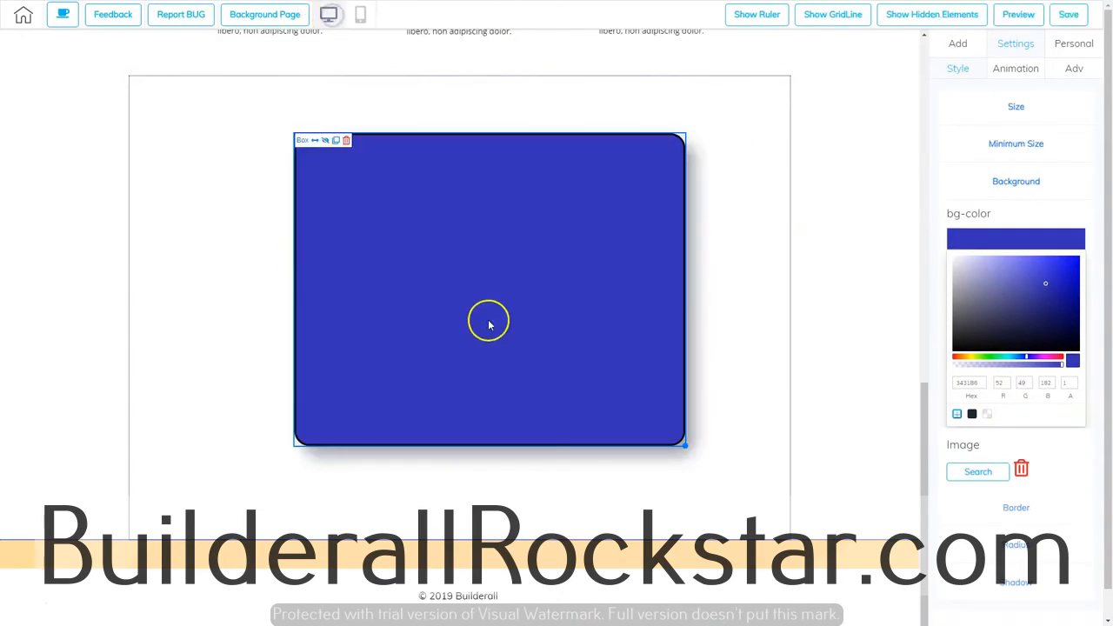
left_click(360, 14)
scroll(478, 409, "down", 5)
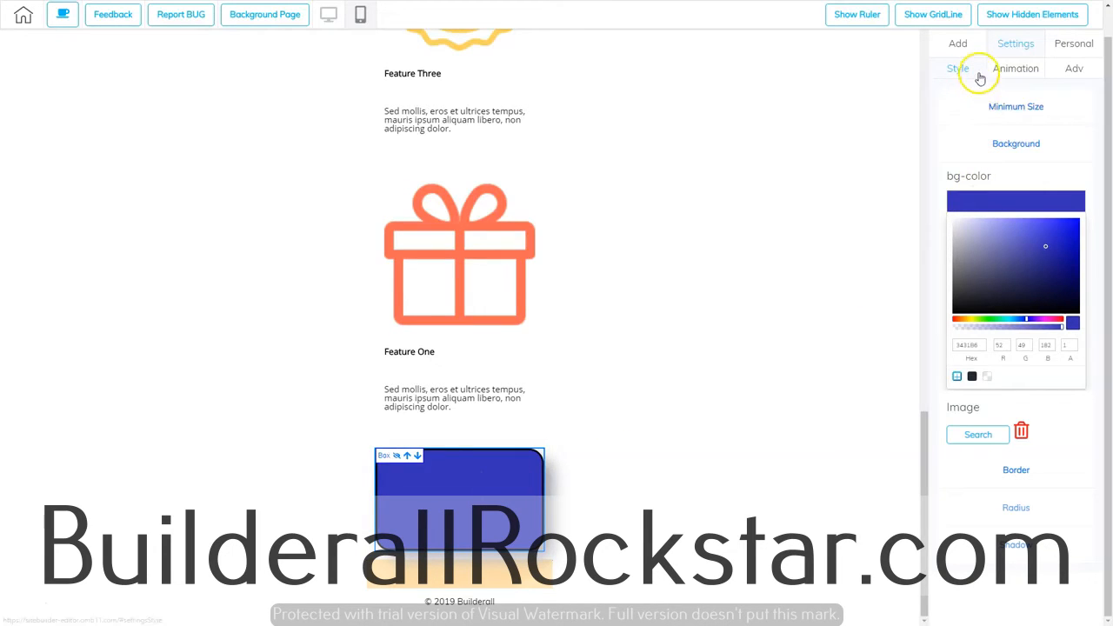
- Set the box's mobile padding to 12 left, 13 right, 16 top and 26 bottom
left_click(1076, 72)
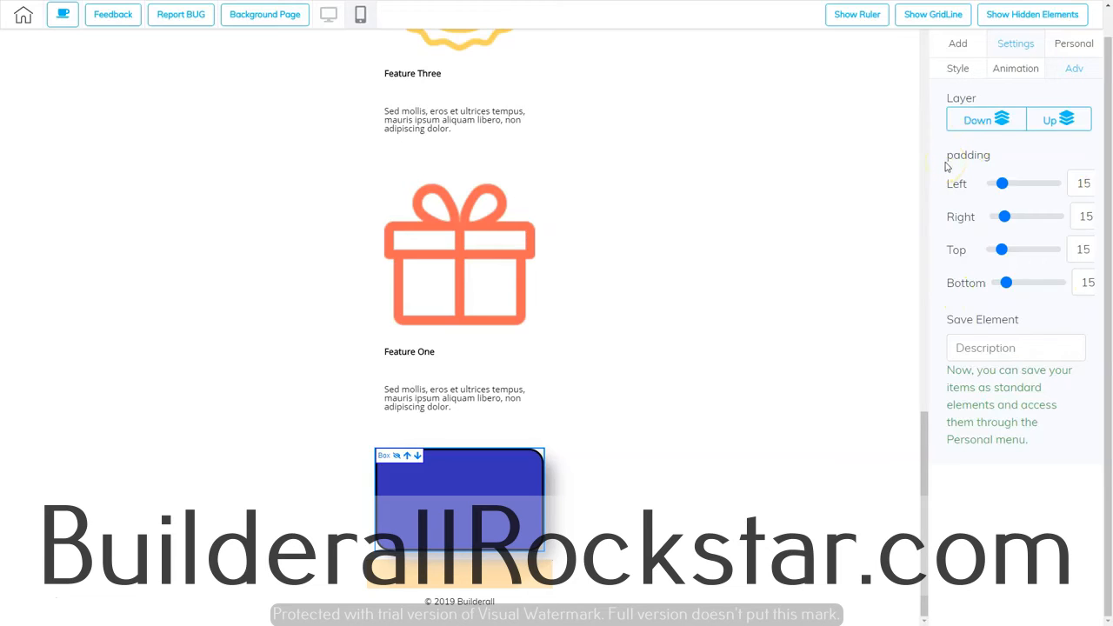
left_click_drag(1002, 183, 1002, 256)
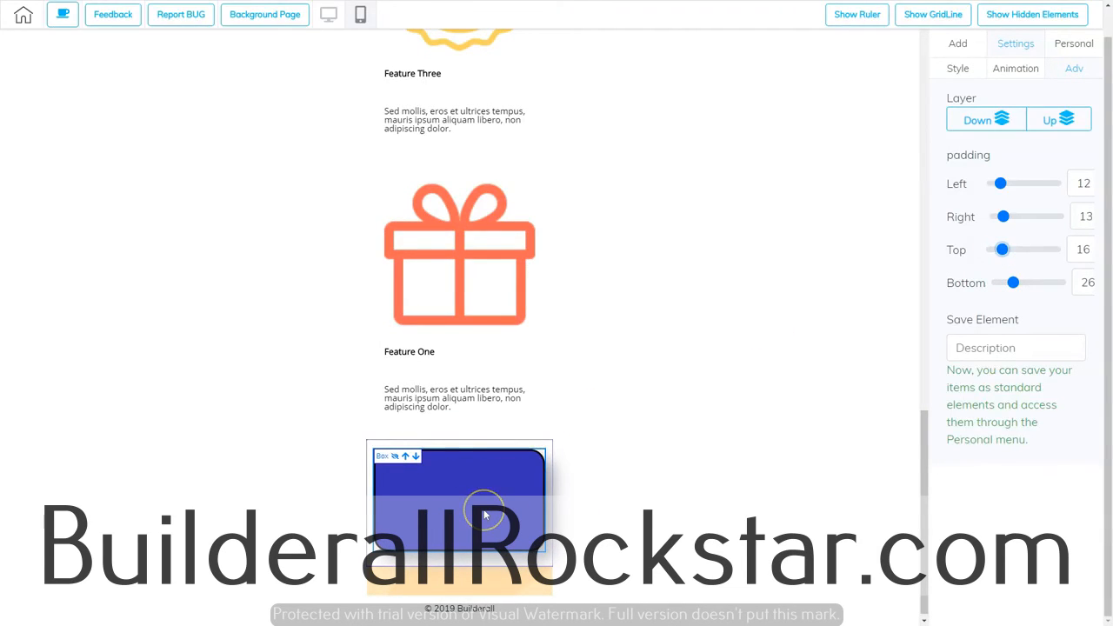
- Review the box's mobile style and padding settings, and inspect the box in the desktop layout
left_click(957, 69)
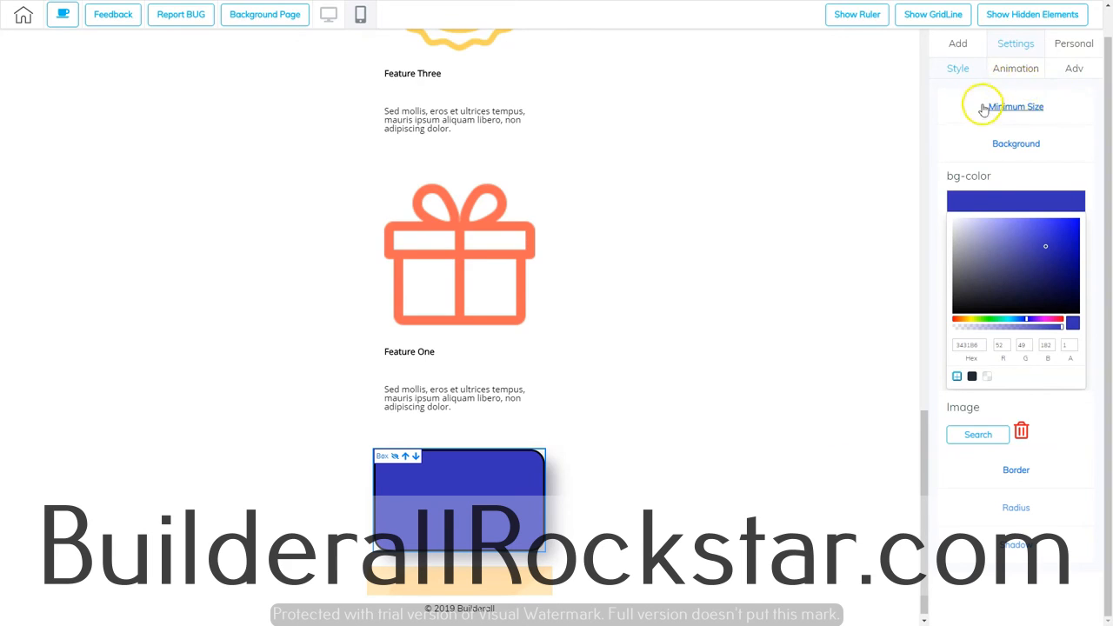
left_click(1076, 71)
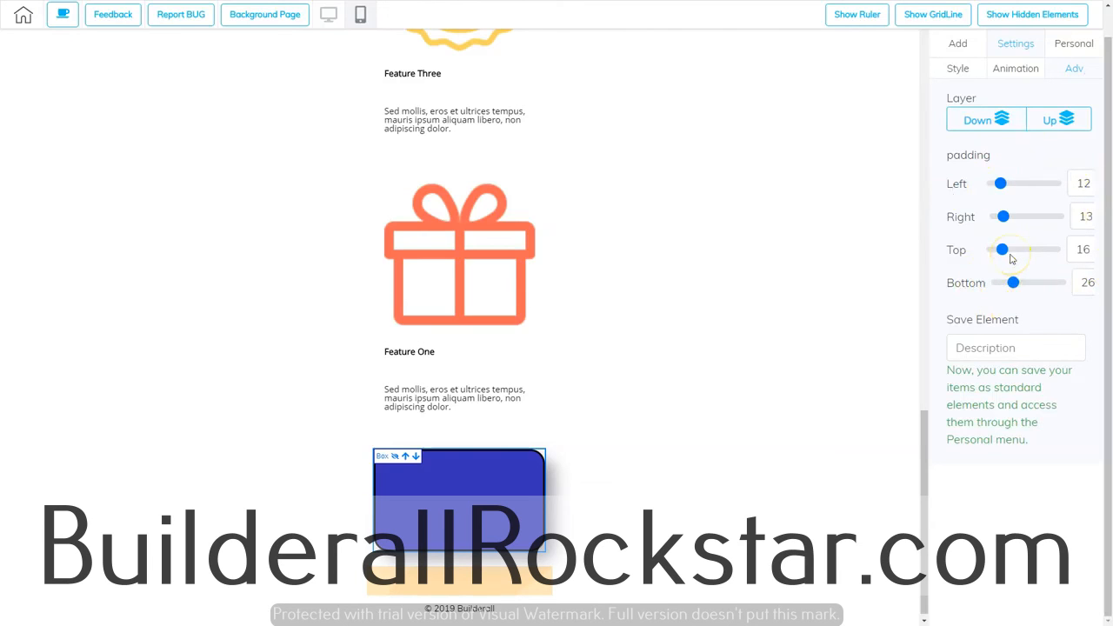
left_click(328, 14)
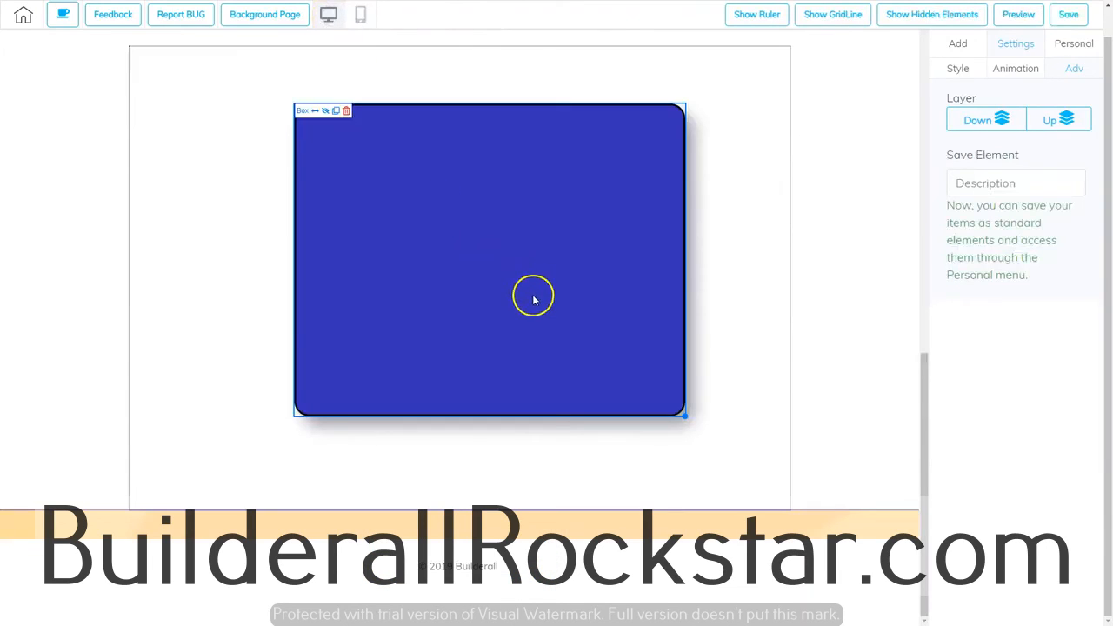
scroll(534, 300, "up", 1)
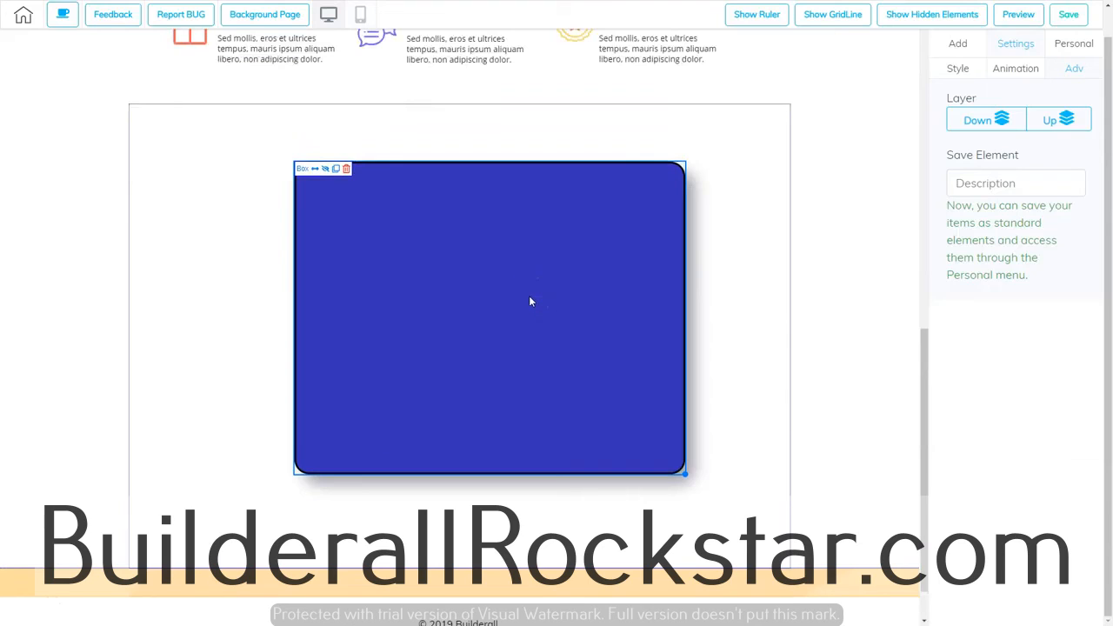